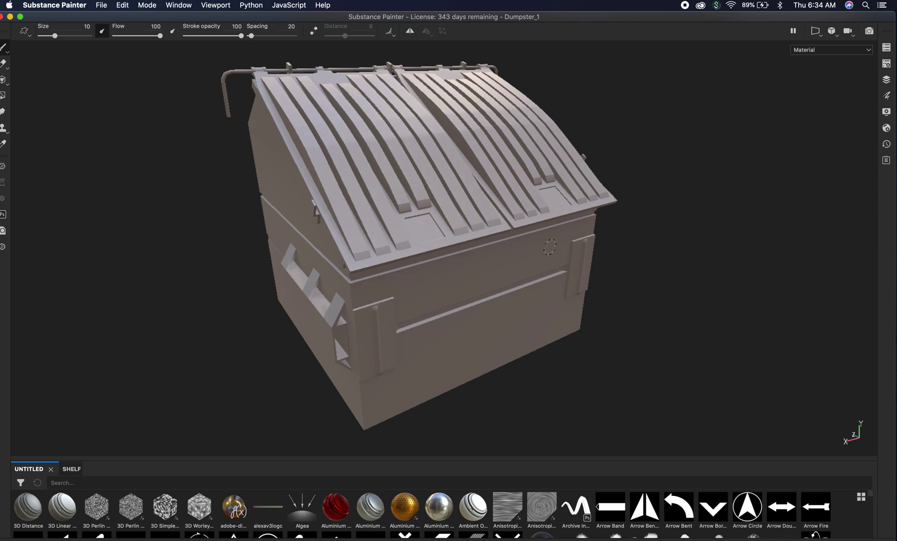
Examine the untextured dumpster model from several angles and under rotated environment lighting.
mouse_move(530, 271)
alt+mouse_down()
mouse_move(496, 135)
mouse_move(486, 261)
alt+mouse_up()
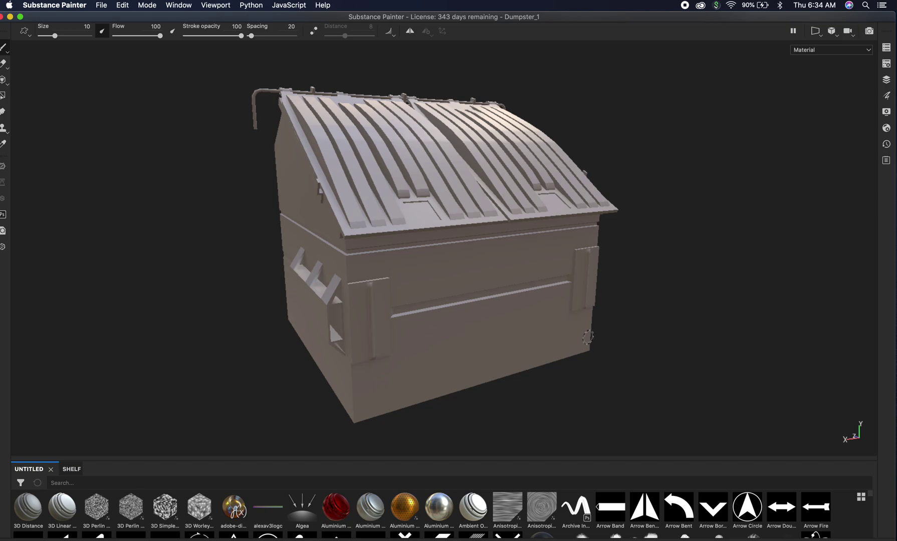
alt+drag(236, 251, 260, 242)
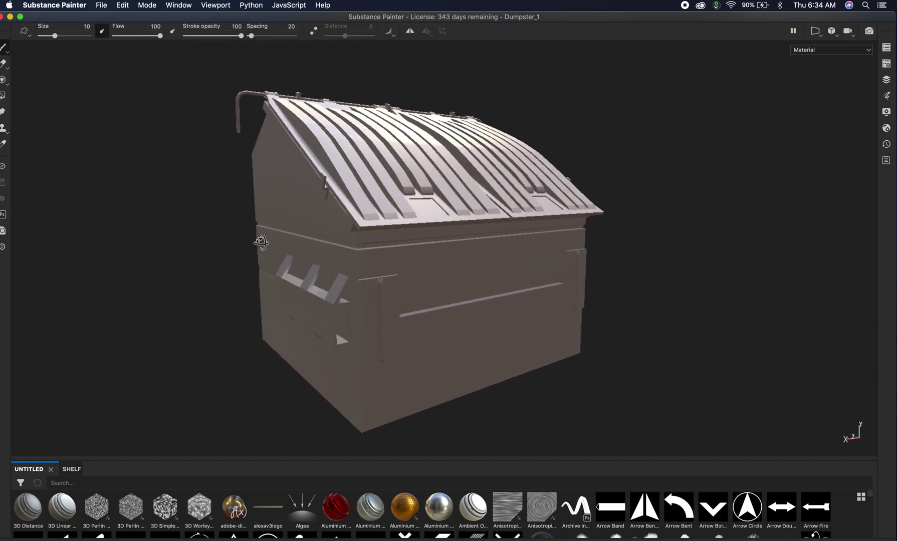
alt+middle_drag(564, 303, 550, 282)
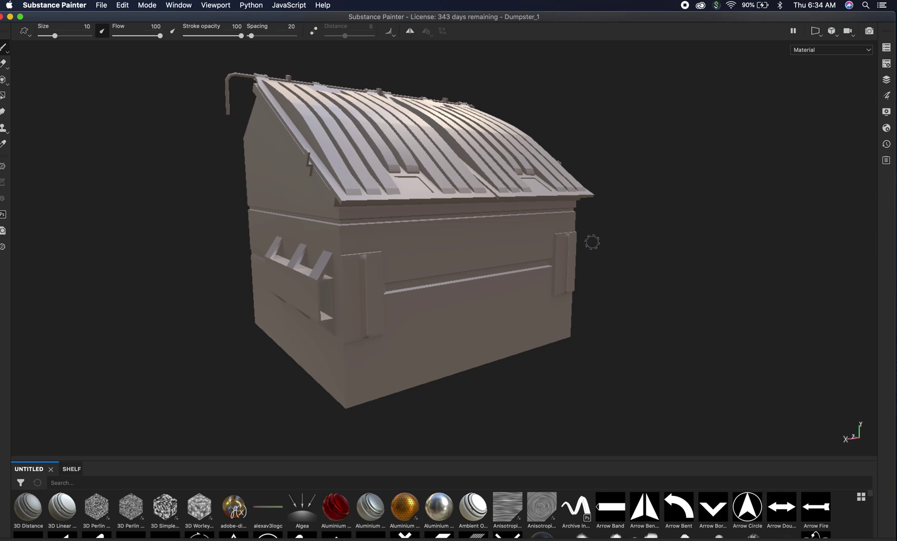
mouse_move(601, 246)
alt+mouse_down()
mouse_move(612, 263)
mouse_move(597, 246)
alt+mouse_up()
mouse_move(683, 263)
shift+right_down()
mouse_move(637, 257)
mouse_move(679, 277)
mouse_move(728, 278)
mouse_move(603, 268)
mouse_move(663, 274)
mouse_move(641, 274)
mouse_move(661, 274)
mouse_move(651, 275)
shift+right_up()
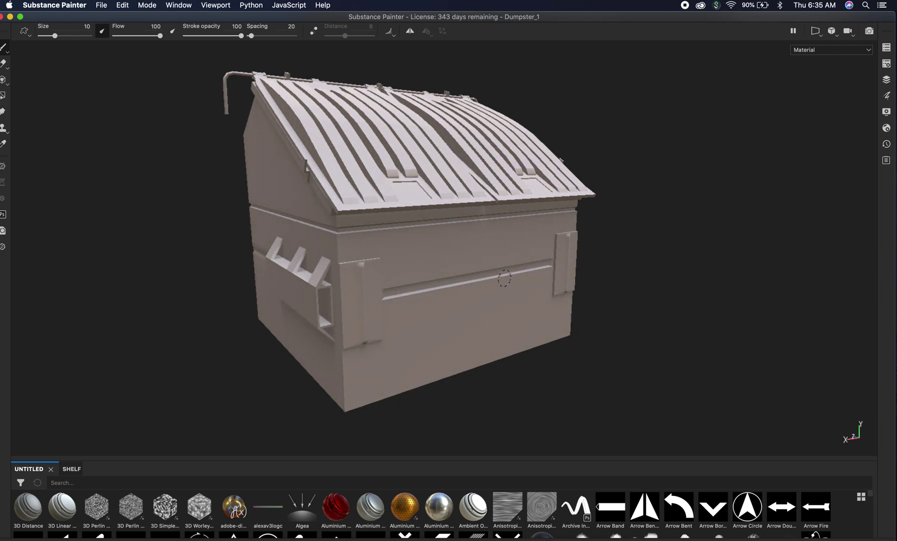
mouse_move(649, 268)
alt+mouse_down()
mouse_move(676, 242)
mouse_move(740, 242)
mouse_move(657, 239)
mouse_move(611, 248)
mouse_move(641, 243)
mouse_move(569, 235)
mouse_move(601, 241)
alt+mouse_up()
alt+right_drag(602, 240, 627, 266)
alt+drag(627, 265, 598, 268)
alt+drag(641, 235, 646, 255)
alt+right_drag(646, 255, 616, 277)
alt+drag(616, 278, 718, 296)
alt+right_drag(718, 296, 633, 308)
alt+drag(689, 323, 669, 325)
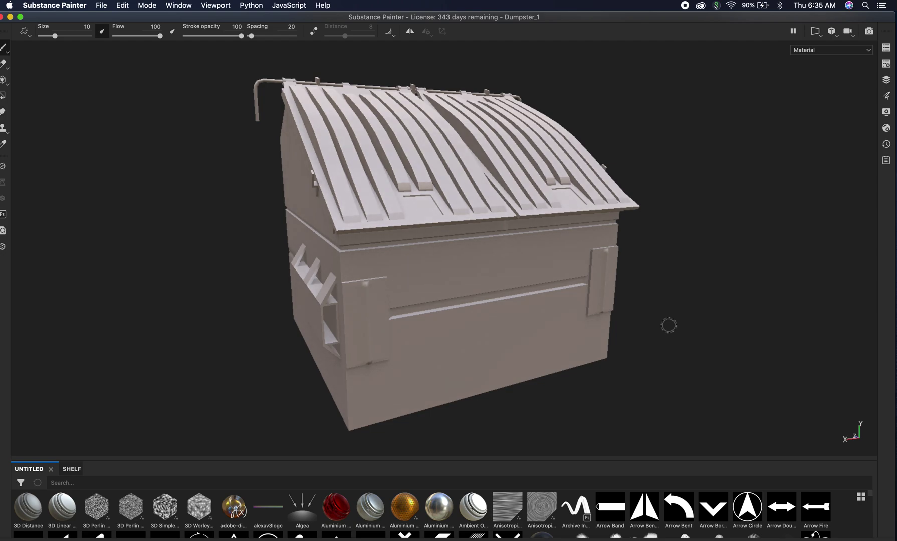
Dock the Texture Set List and Texture Set Settings so both stay open beside the viewport.
click(887, 49)
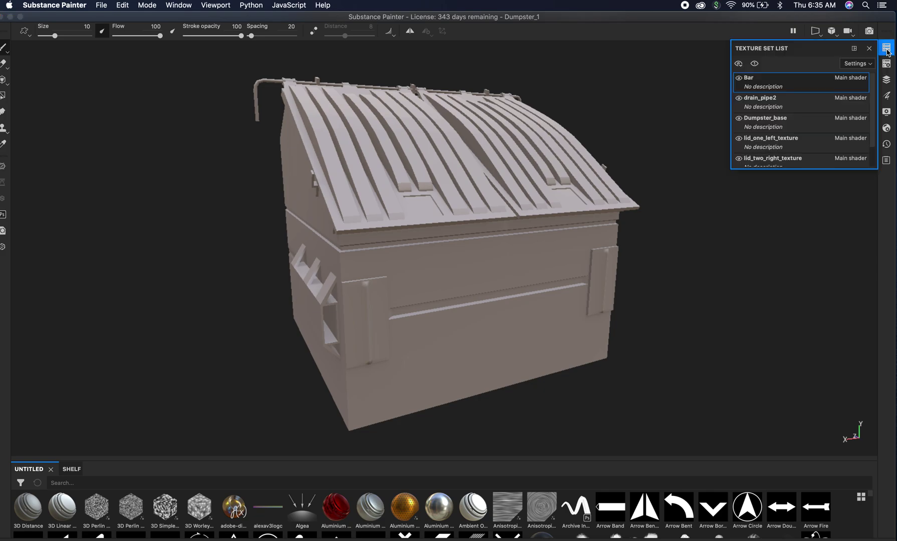
click(855, 48)
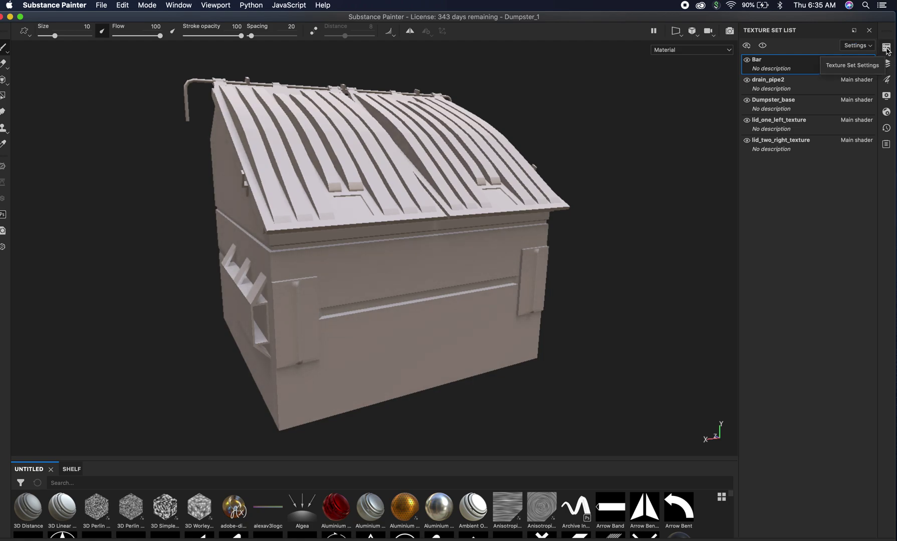
click(886, 48)
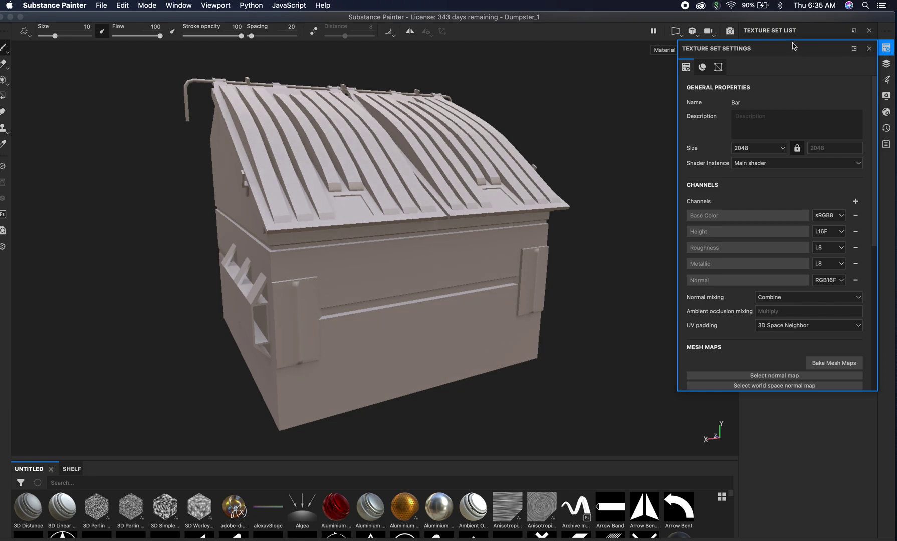
click(854, 48)
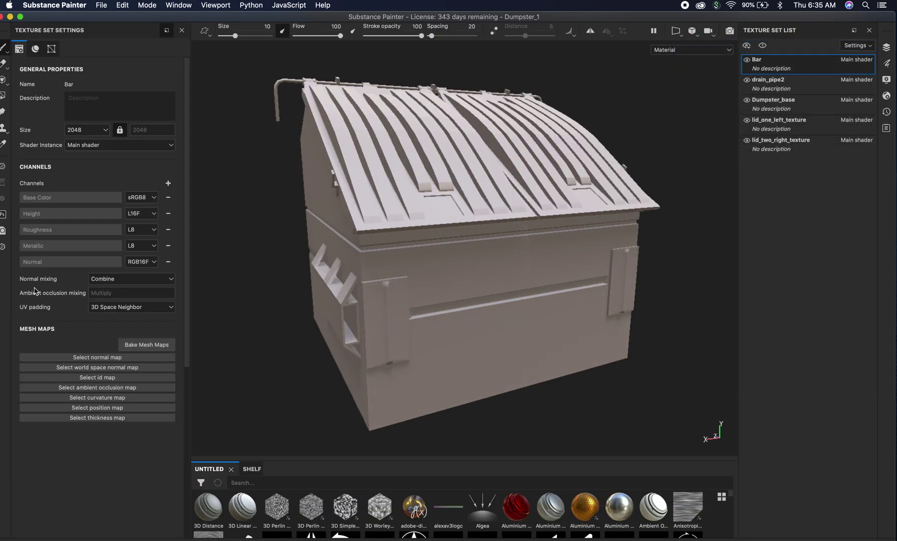
click(183, 31)
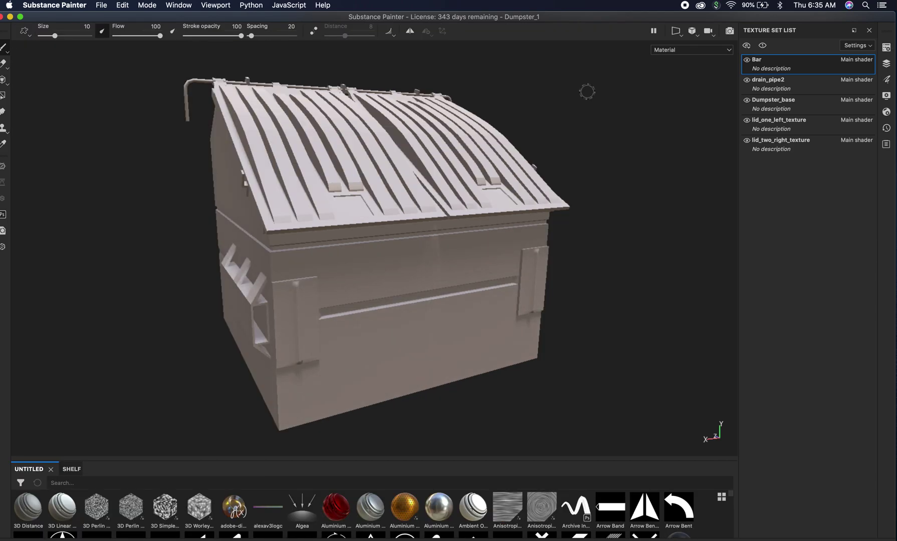
click(887, 48)
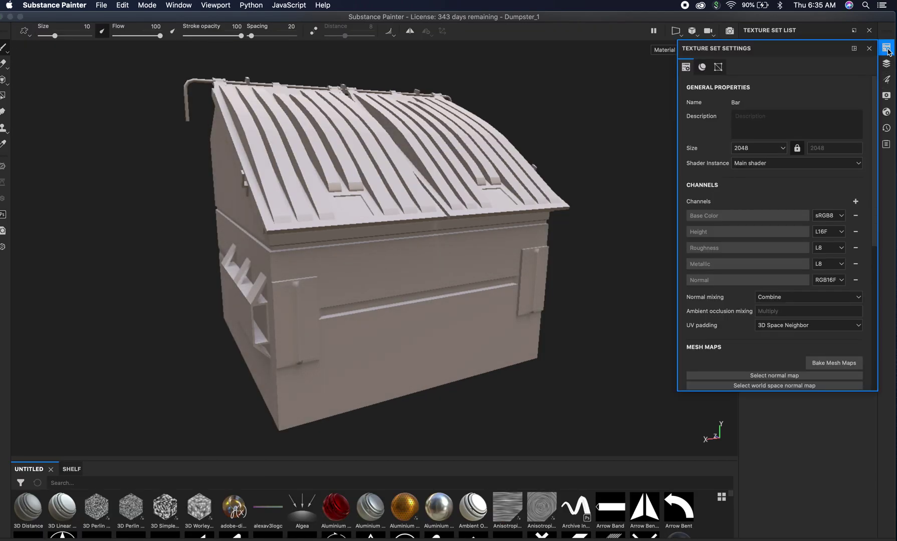
click(855, 48)
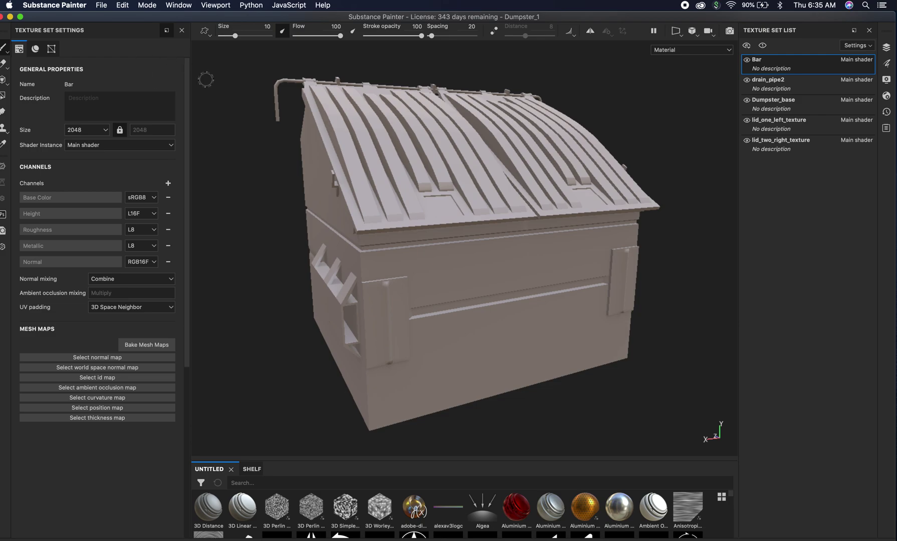
Try a size of 256 for the Bar texture set and return it to 2048.
click(105, 131)
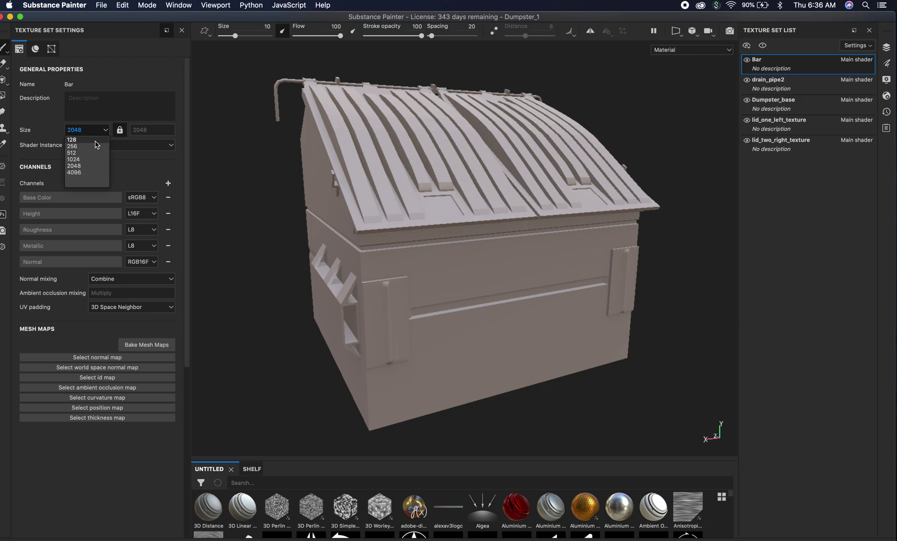
click(97, 147)
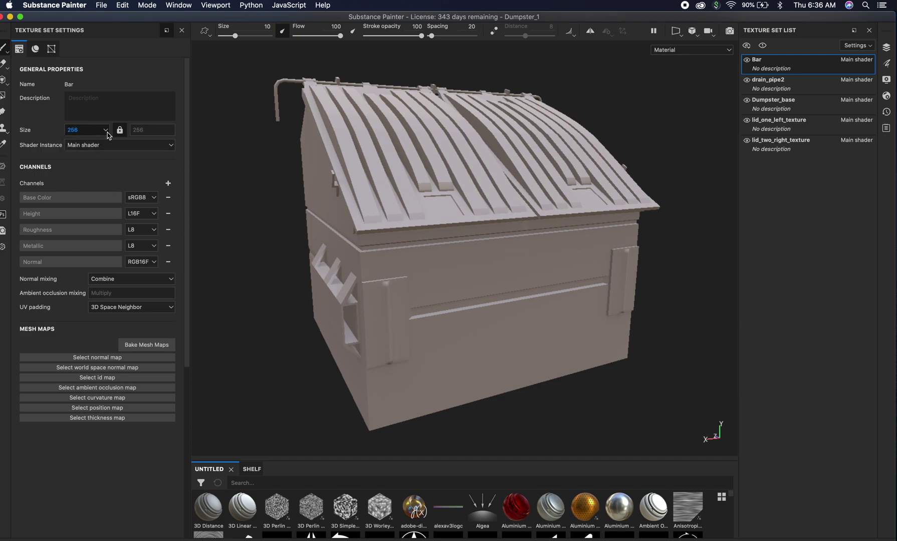
click(106, 131)
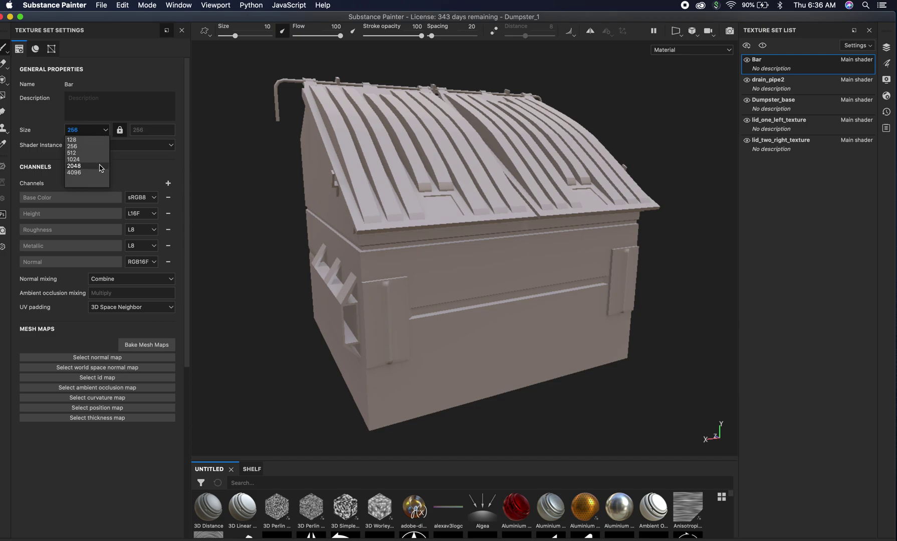
click(100, 167)
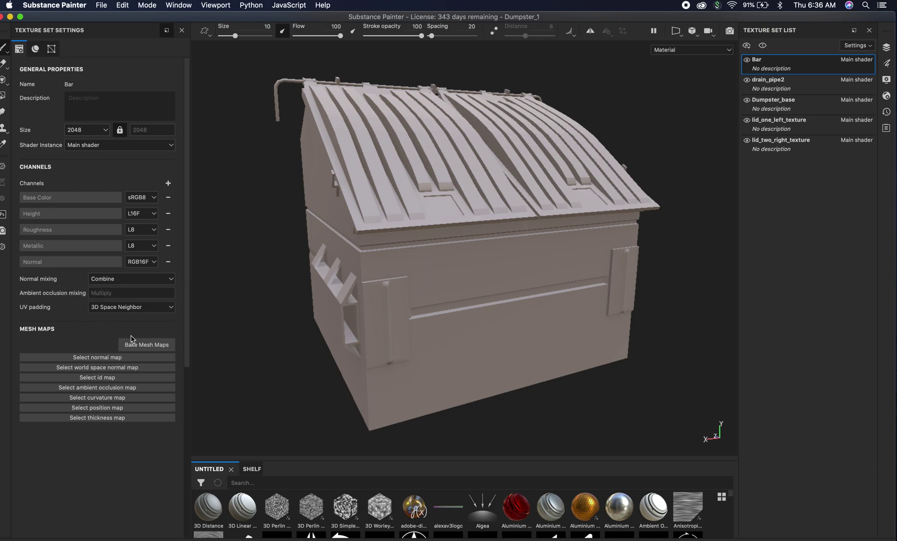
Set up mesh map baking with a 2048 output size and exclude the Thickness map.
click(143, 347)
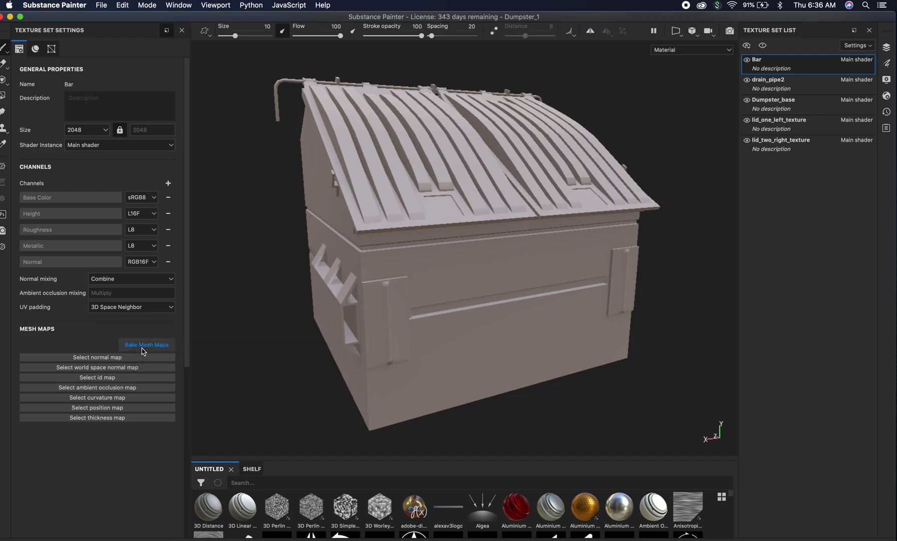
drag(391, 112, 228, 86)
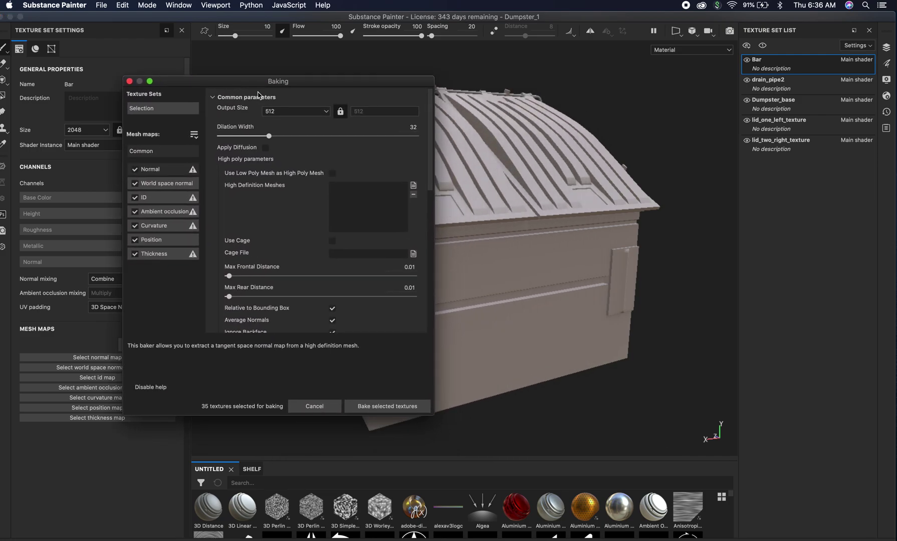
click(325, 111)
click(316, 169)
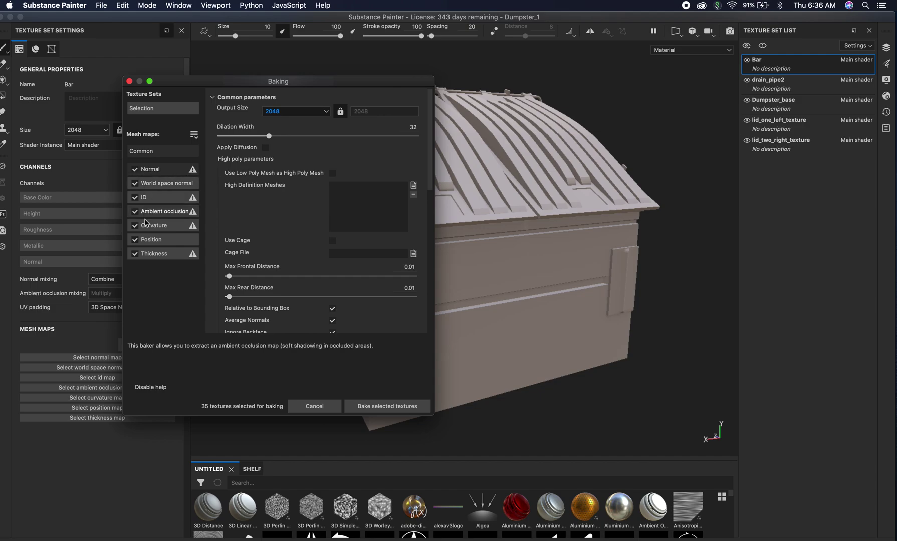
click(135, 254)
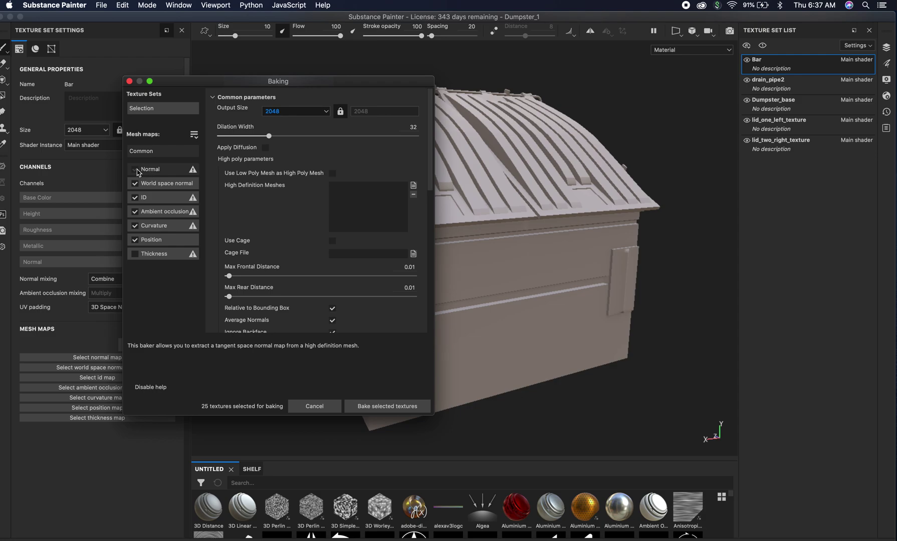
click(134, 170)
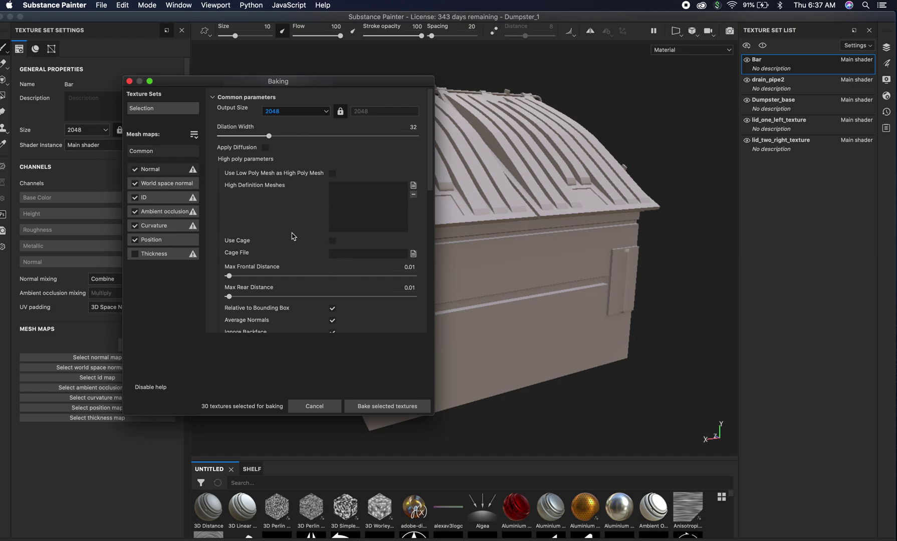
scroll(293, 236, down, 5)
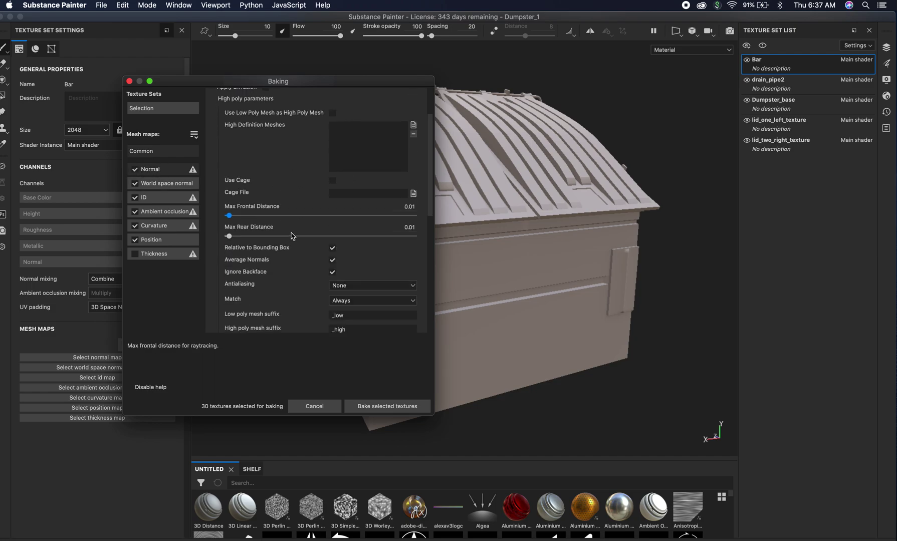
scroll(293, 236, up, 5)
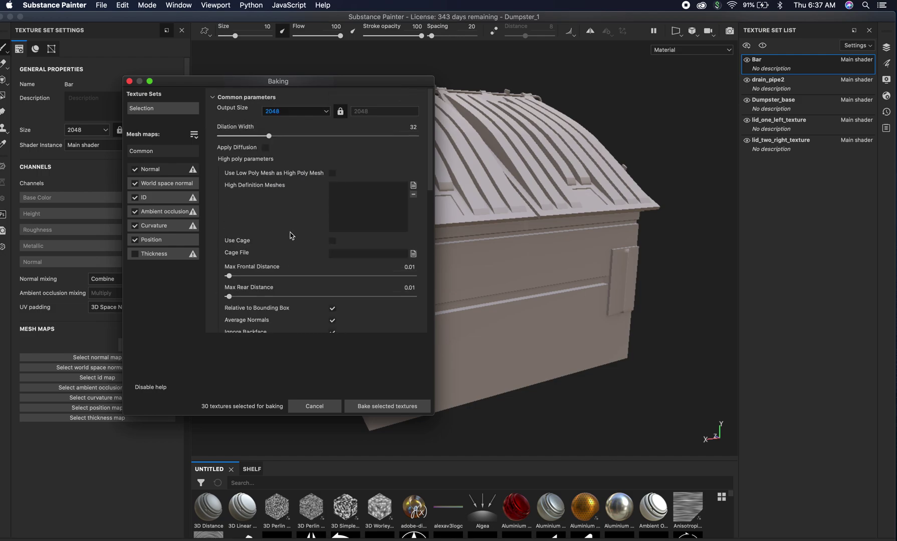
Try Vertex Color as the ID baker's color source for Bar and return it to Material Color.
click(181, 200)
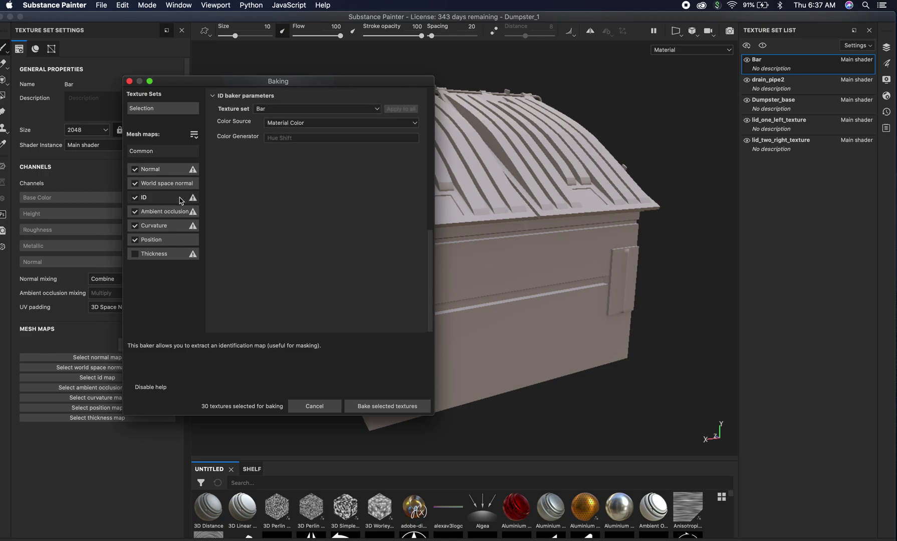
click(416, 124)
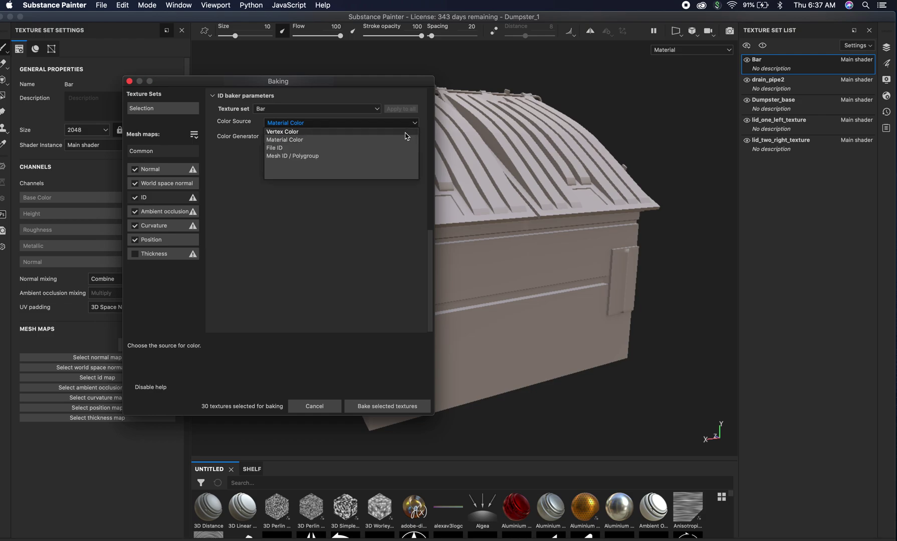
click(406, 133)
click(415, 124)
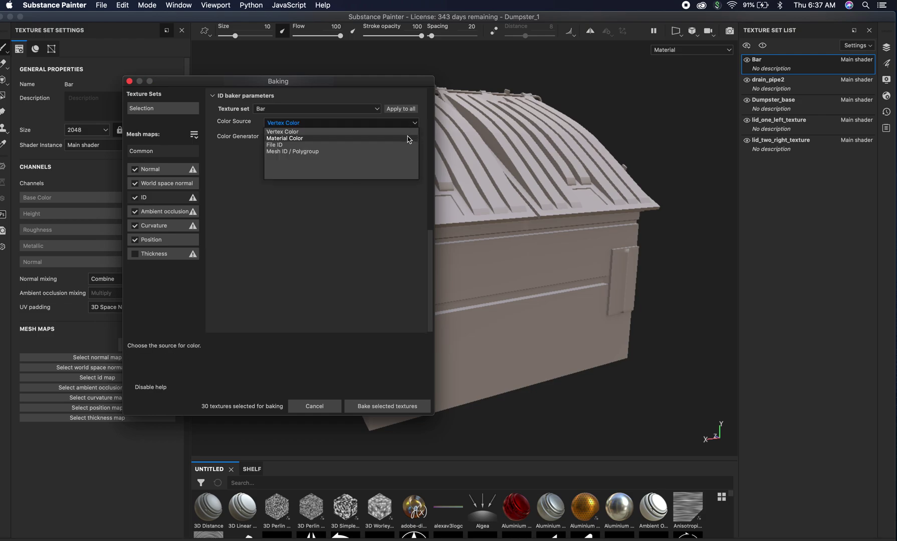
click(408, 138)
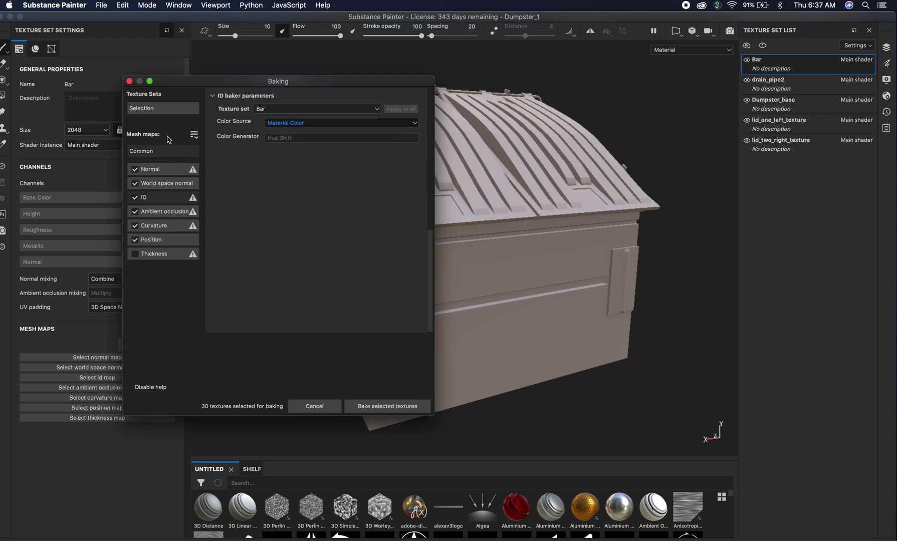
Bake the selected mesh maps for all texture sets and dismiss the baking report.
click(159, 155)
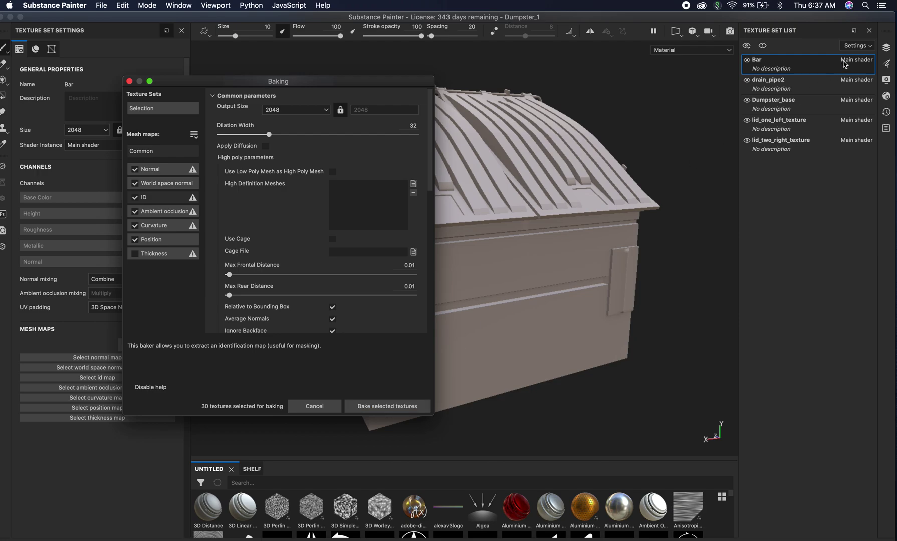
click(382, 412)
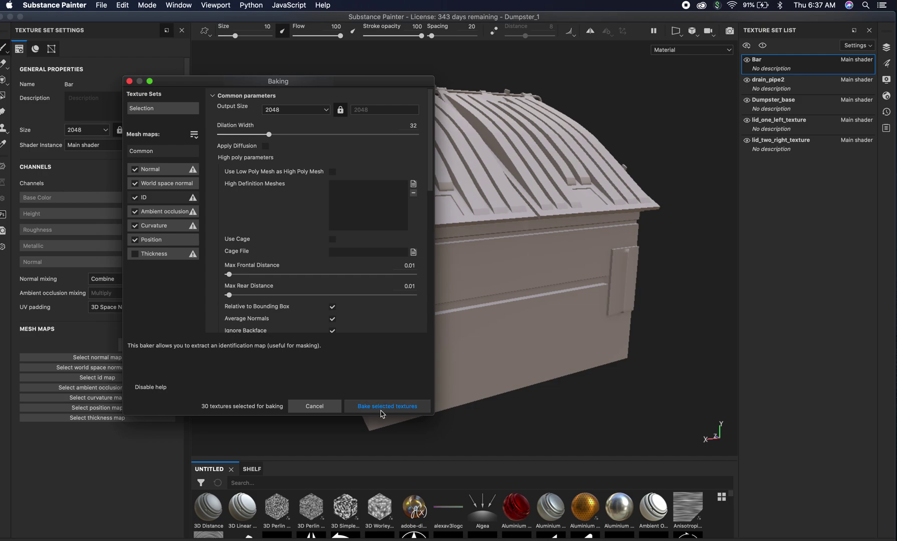
click(381, 410)
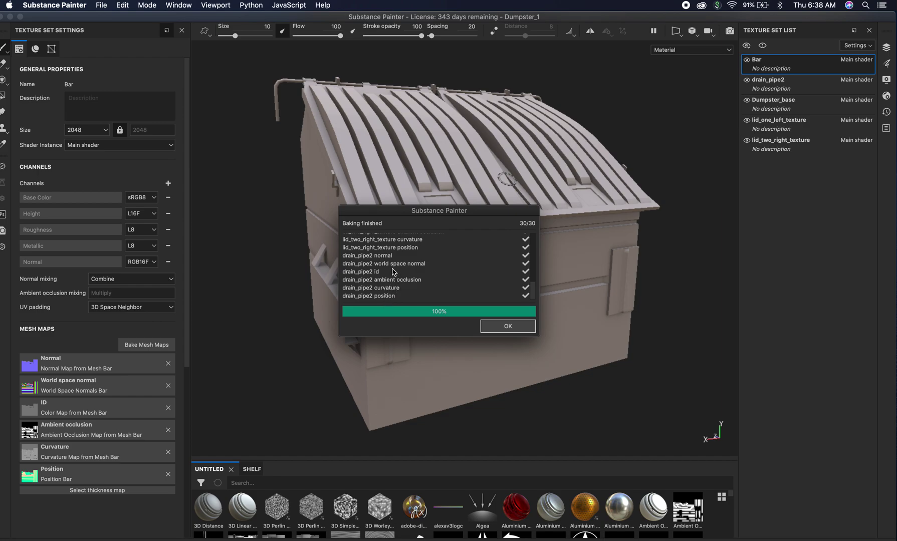
click(508, 327)
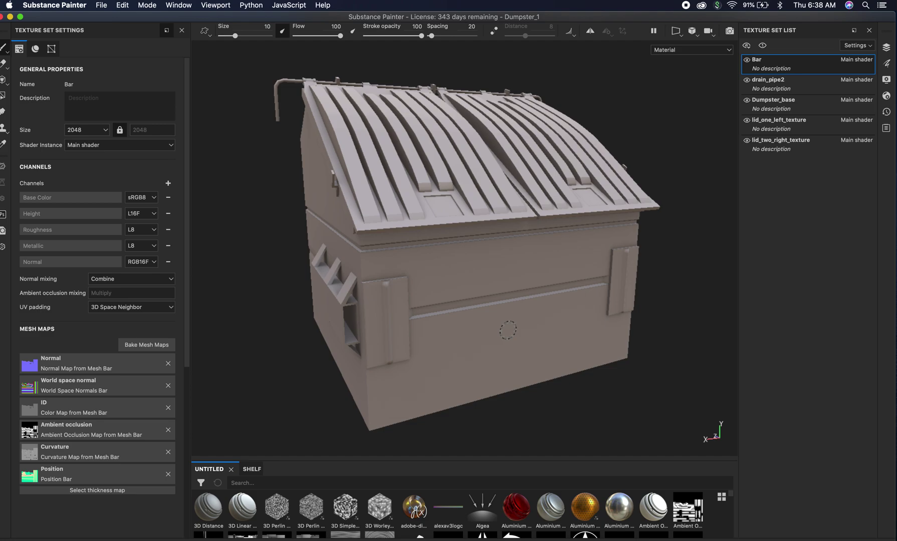
Inspect the baked mesh maps on the dumpster one after another and return to the Material view.
key(shift+b)
key(shift+b)
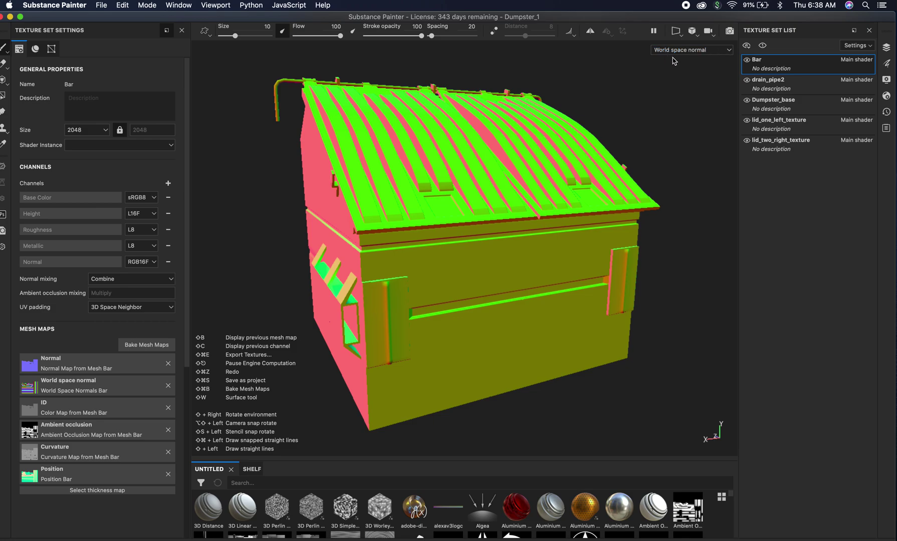
key(shift+b)
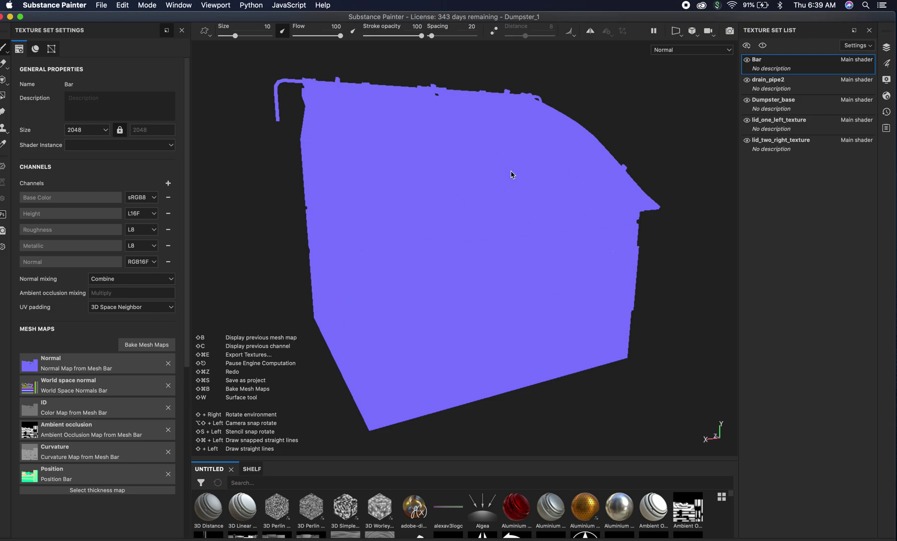
key(shift+b)
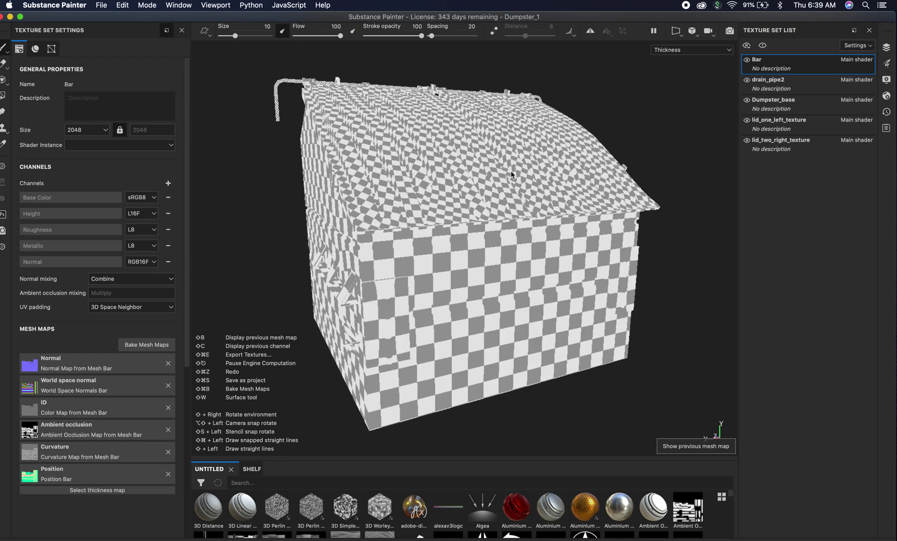
key(shift+b)
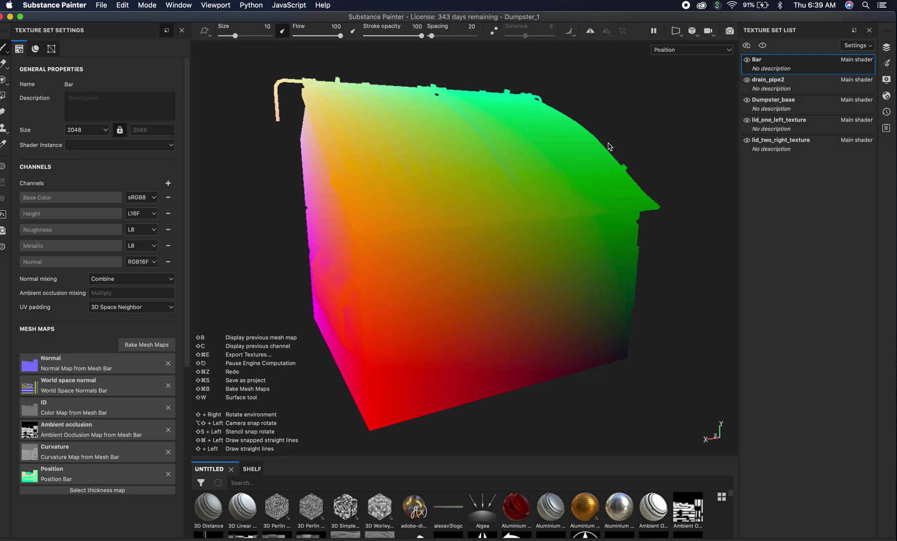
key(shift+b)
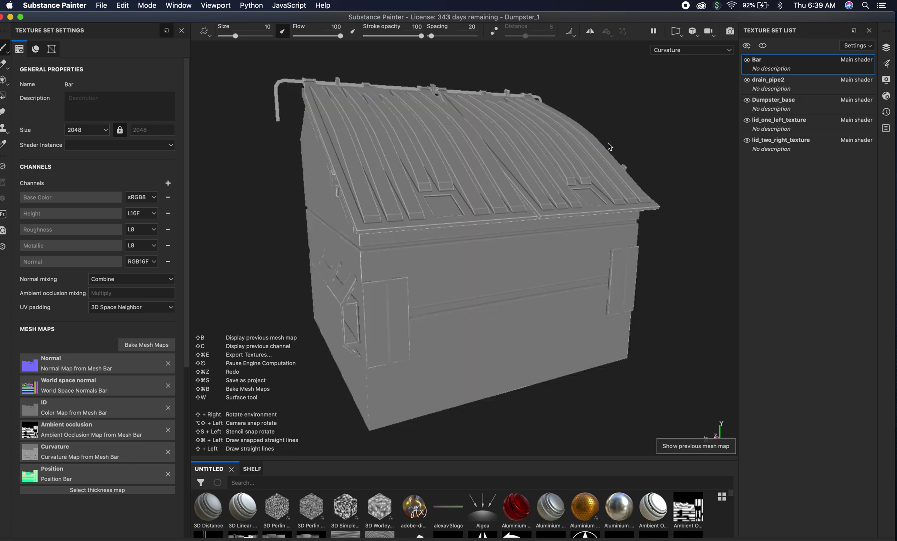
key(shift+b)
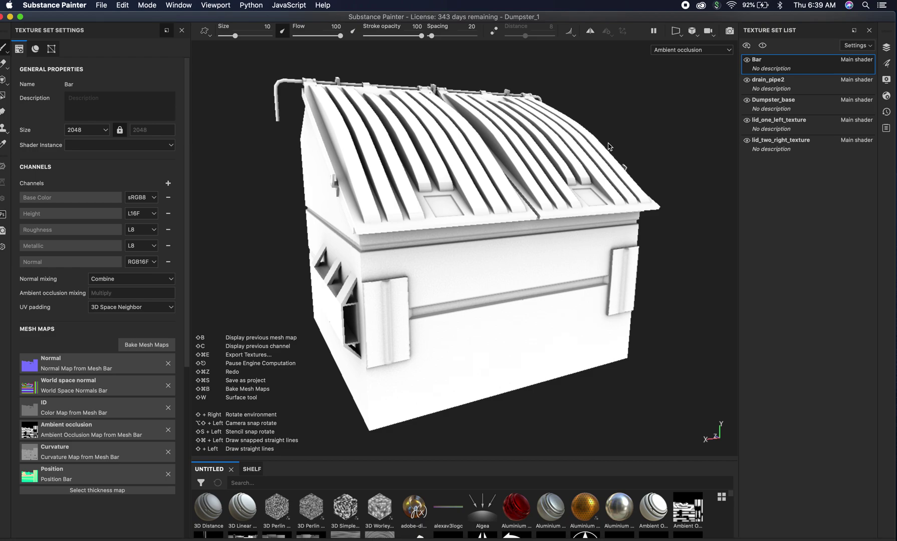
key(shift+b)
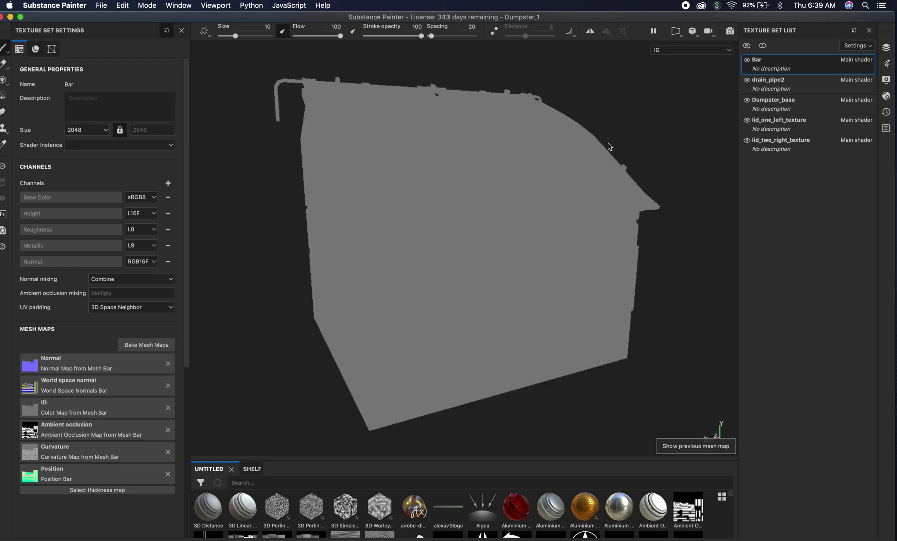
key(m)
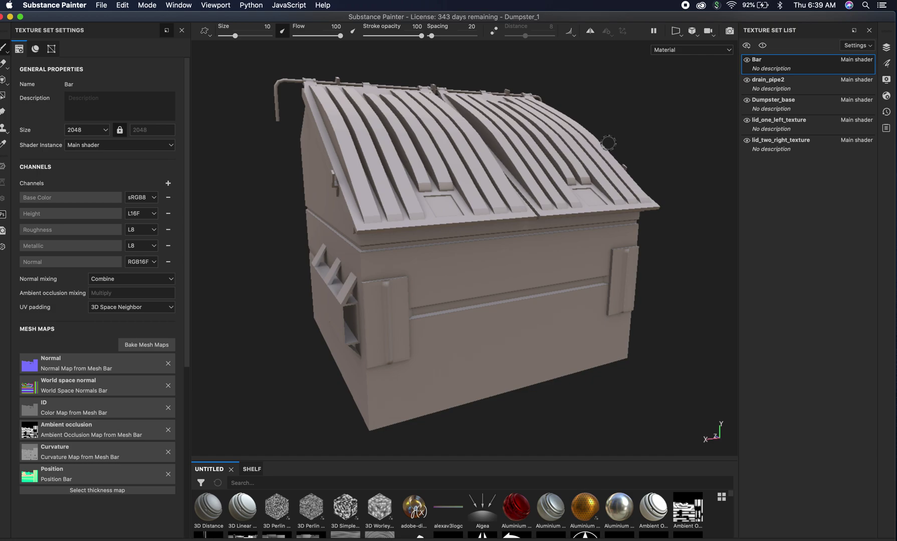
key(shift+b)
key(shift+b)
key(shift+b)
key(shift+b)
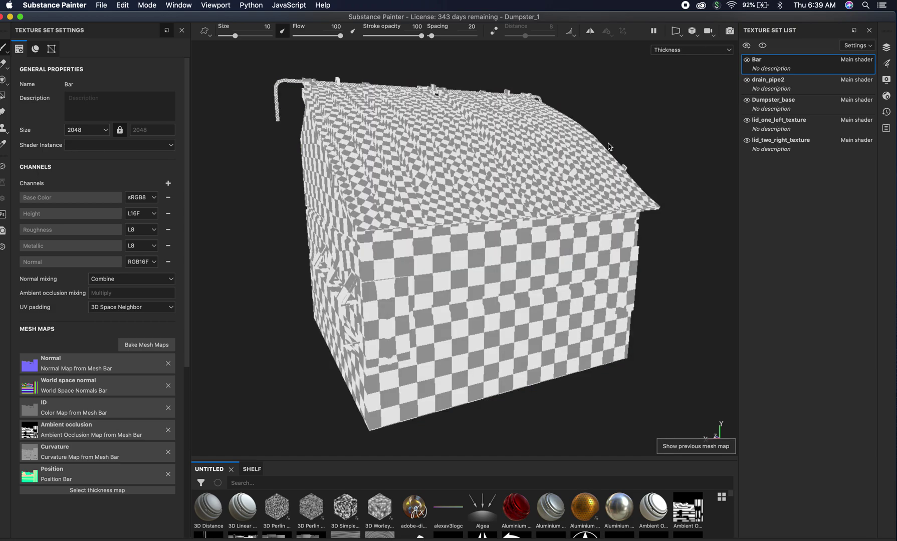
key(m)
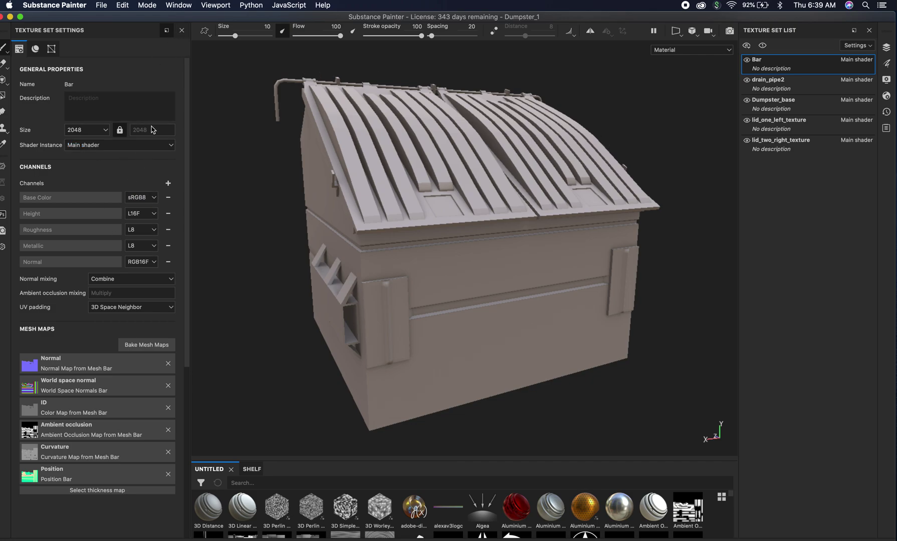
Close the texture set settings and isolate Dumpster_base by hiding Bar, drain_pipe2, lid_one_left_texture and lid_two_right_texture.
click(182, 31)
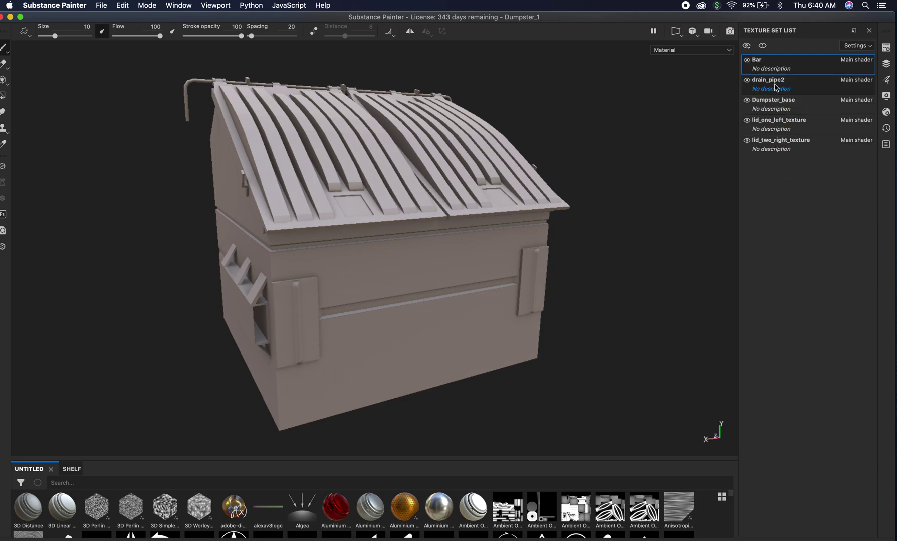
click(817, 108)
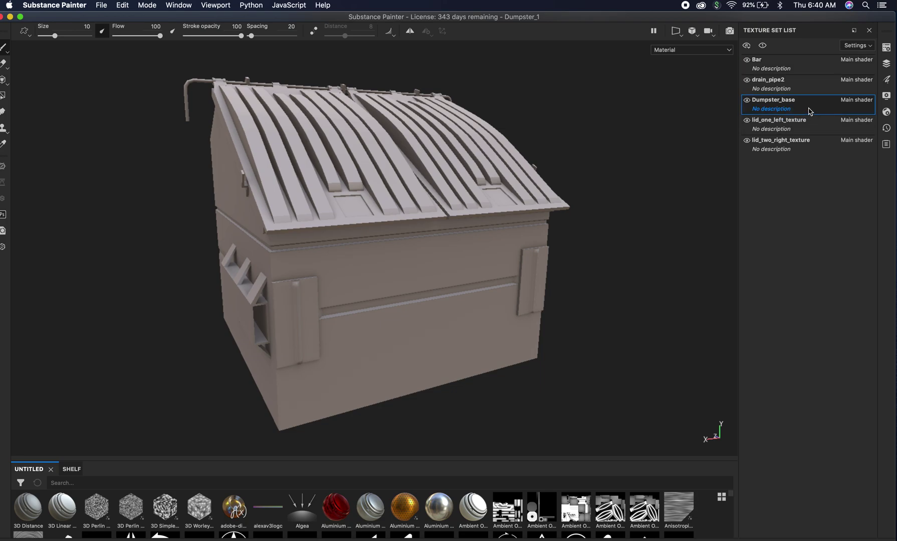
click(810, 91)
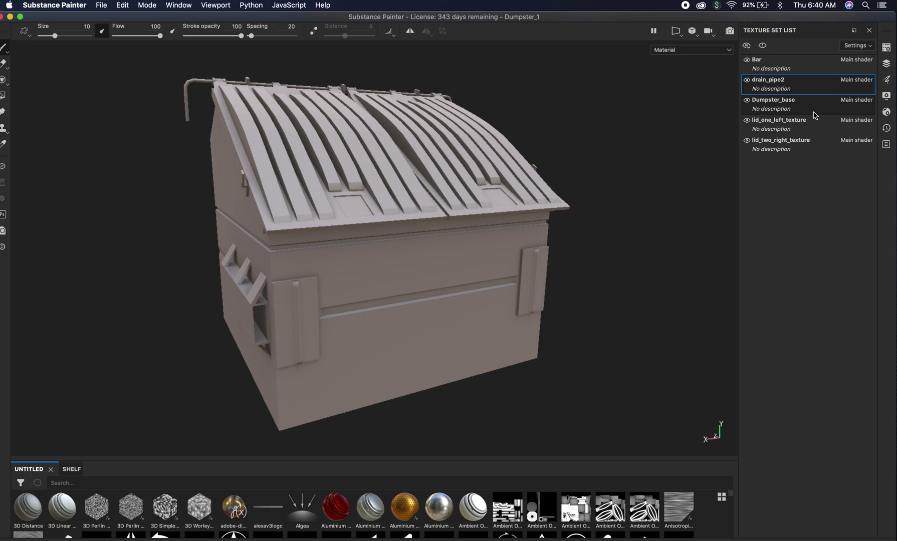
click(813, 111)
click(747, 80)
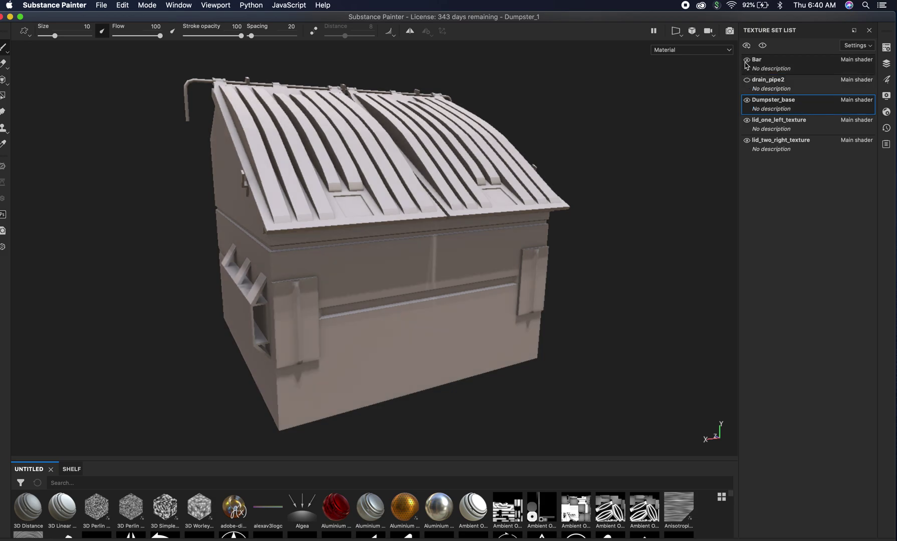
click(747, 60)
click(747, 120)
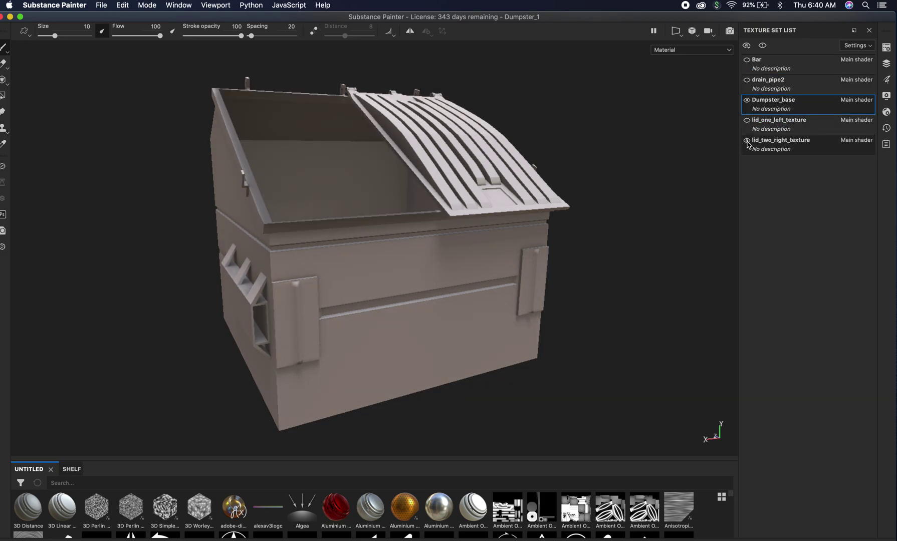
click(748, 142)
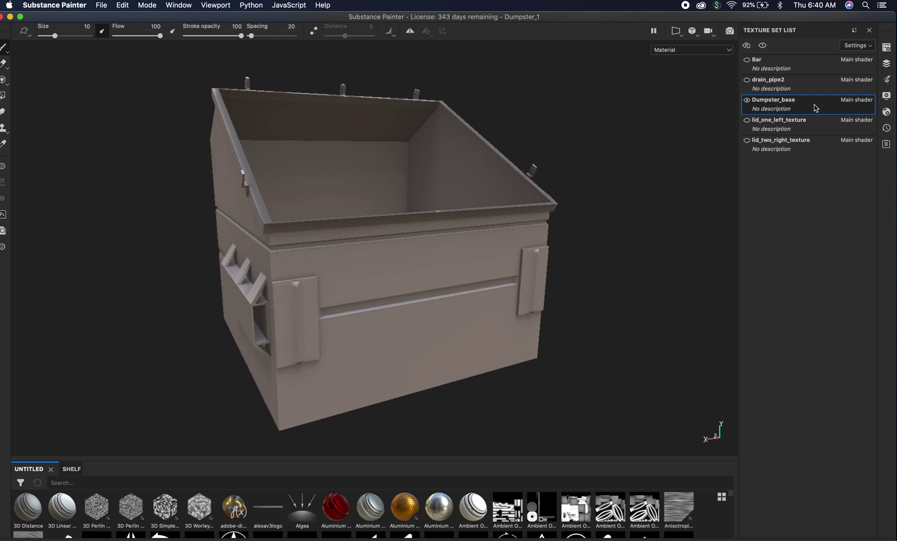
Examine the isolated dumpster base, consult the reference photo IMG_5231.jpg in Preview and return to Substance Painter.
alt+drag(569, 199, 607, 184)
shift+right_drag(634, 200, 599, 202)
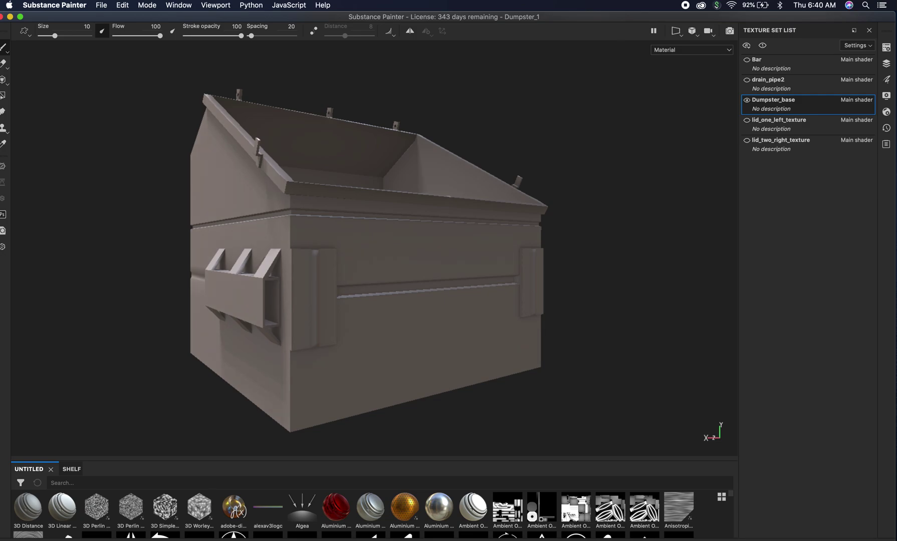
alt+right_drag(468, 242, 679, 271)
mouse_move(467, 262)
alt+mouse_down()
mouse_move(563, 244)
mouse_move(563, 196)
mouse_move(477, 285)
mouse_move(480, 278)
alt+mouse_up()
key(super+Tab)
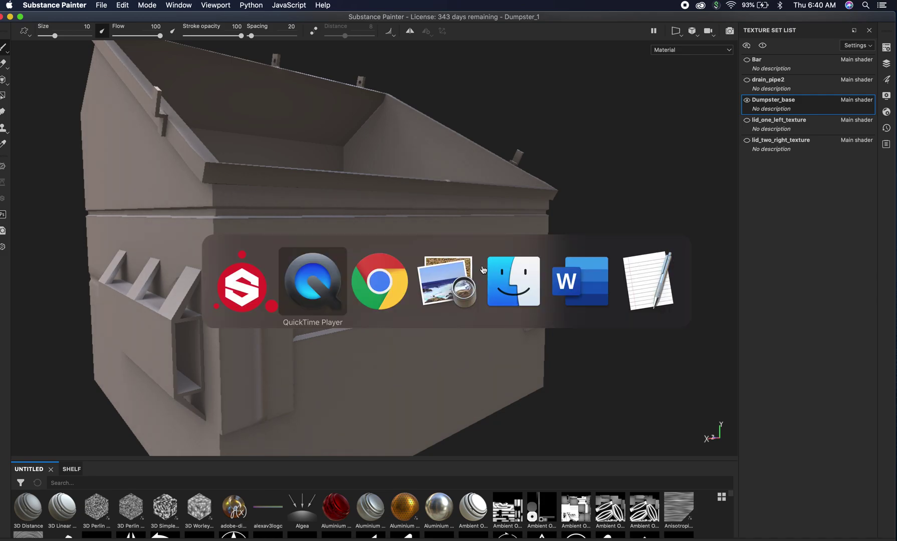
key(super+Tab)
key(super+Tab)
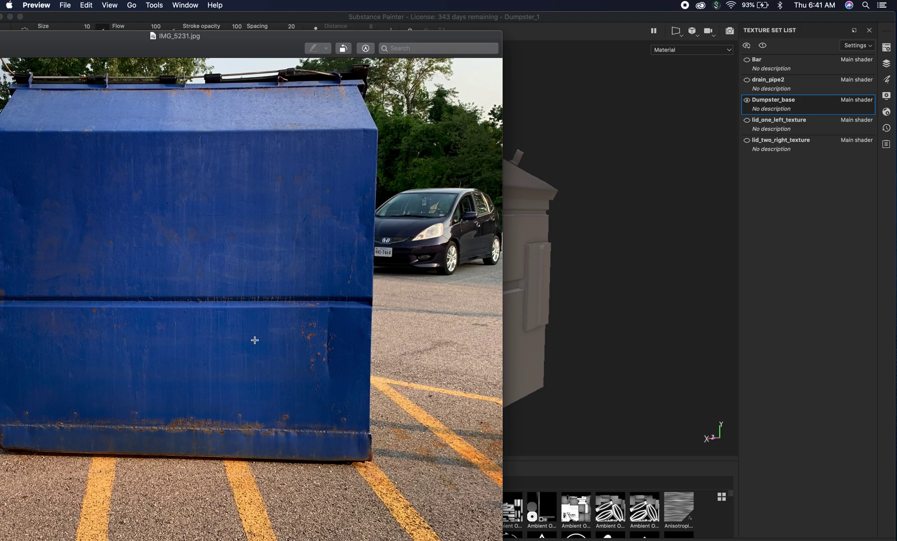
drag(270, 45, 258, 35)
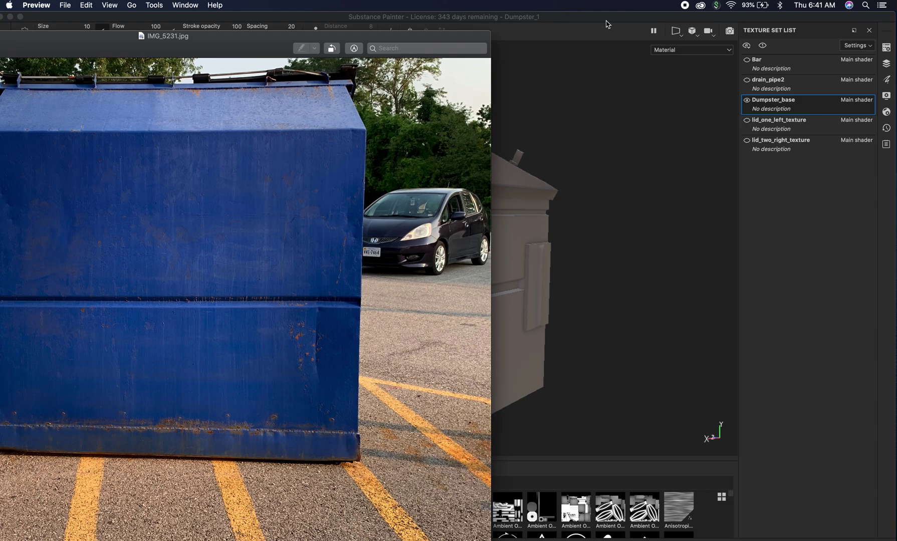
click(606, 23)
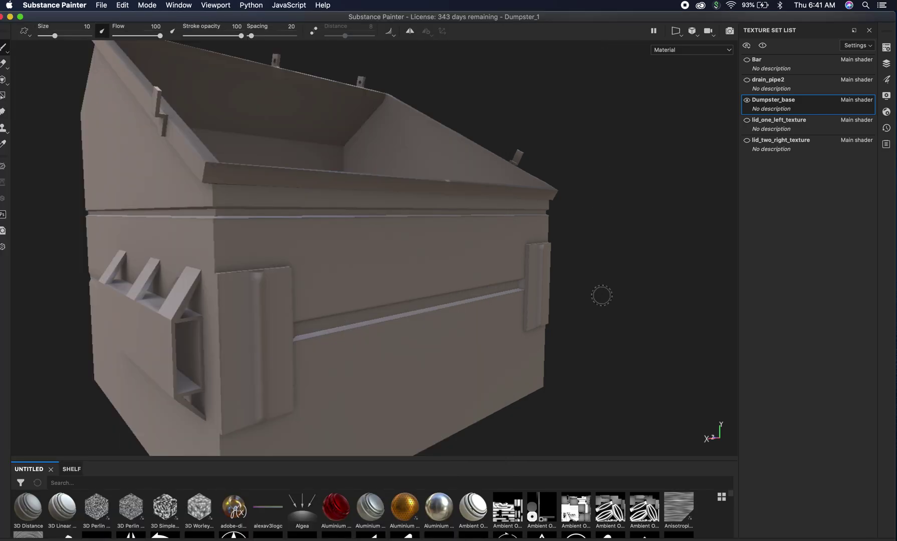
scroll(589, 289, down, 5)
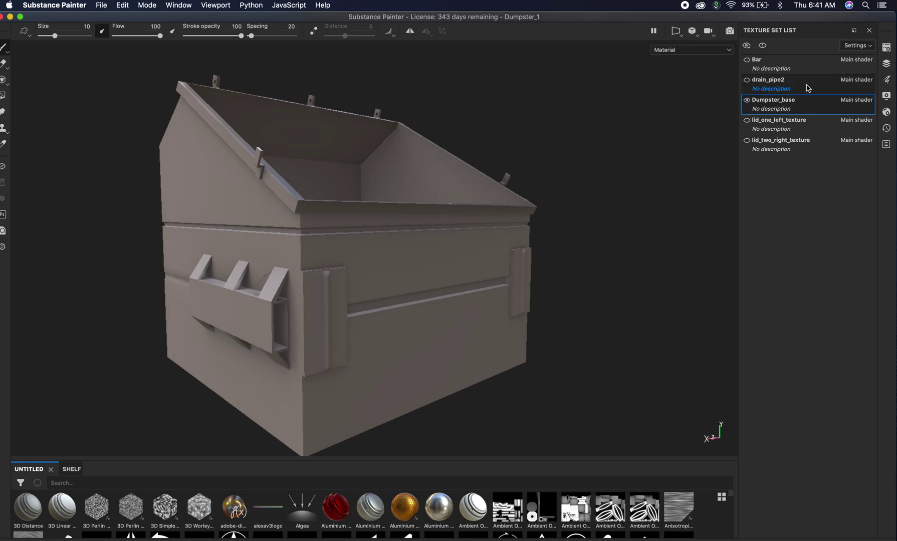
Make Dumpster_base the active texture set and dock the Layers and Paint Properties panels in the workspace.
click(808, 88)
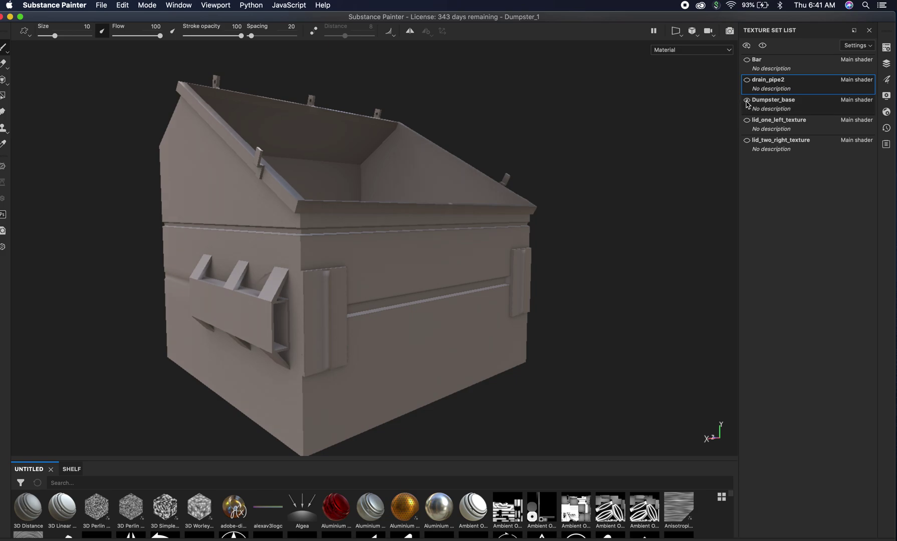
click(747, 101)
click(817, 106)
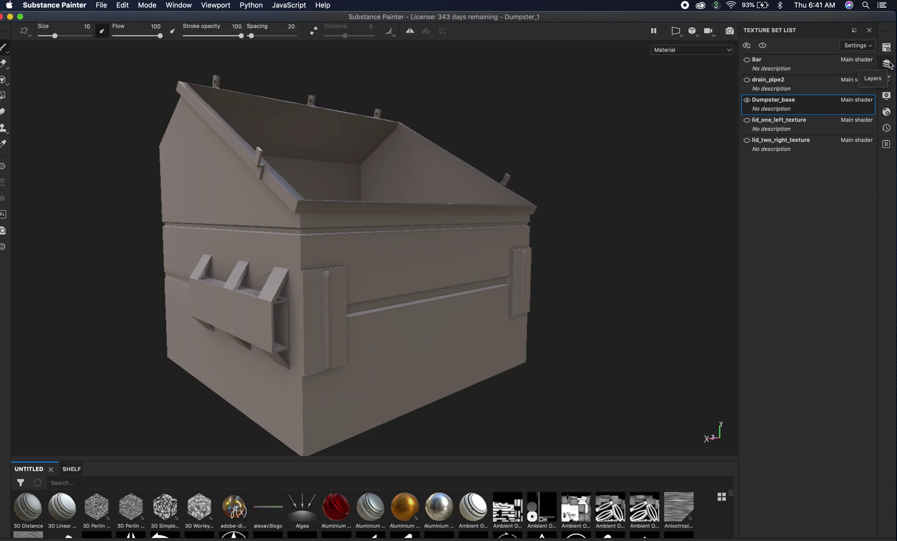
click(886, 64)
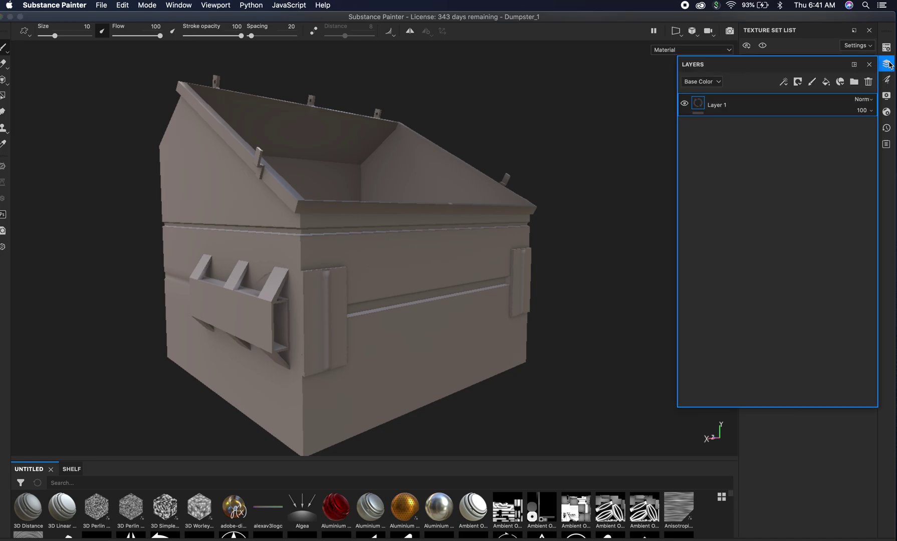
click(855, 65)
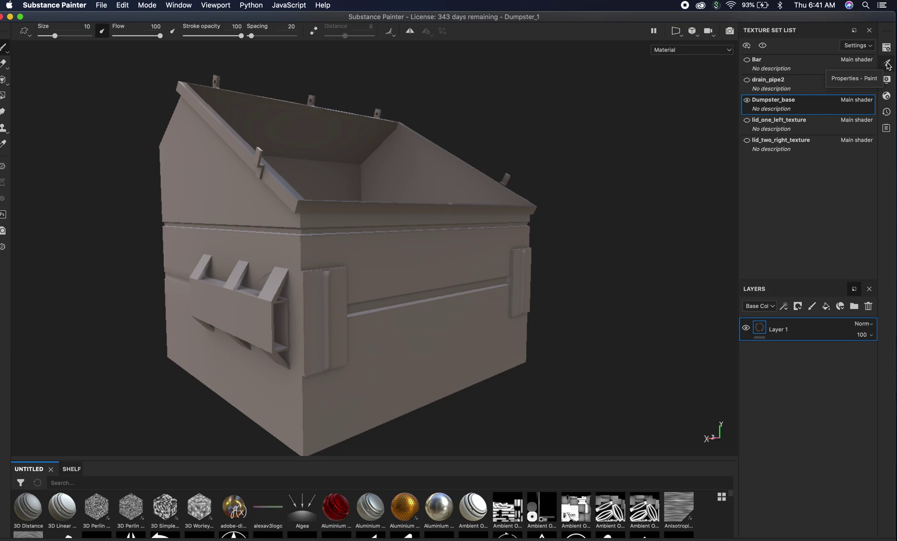
click(888, 64)
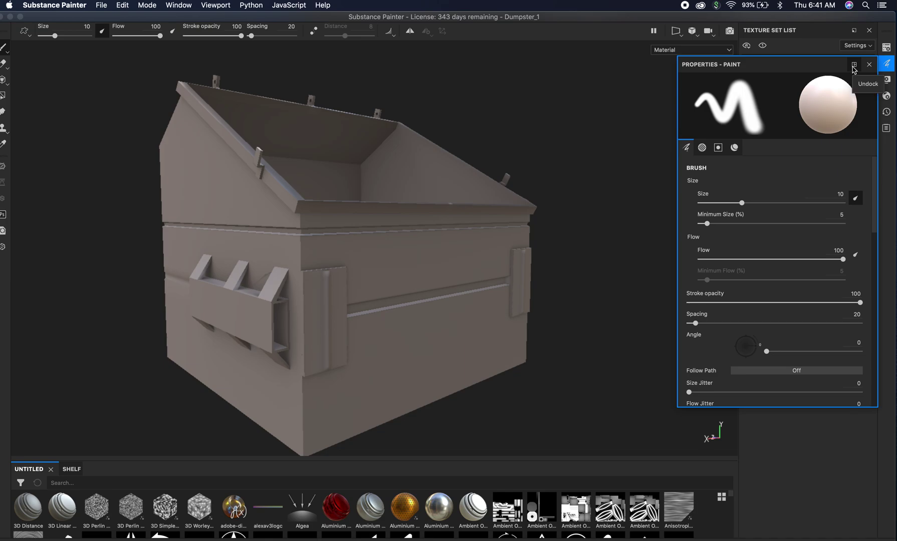
click(855, 65)
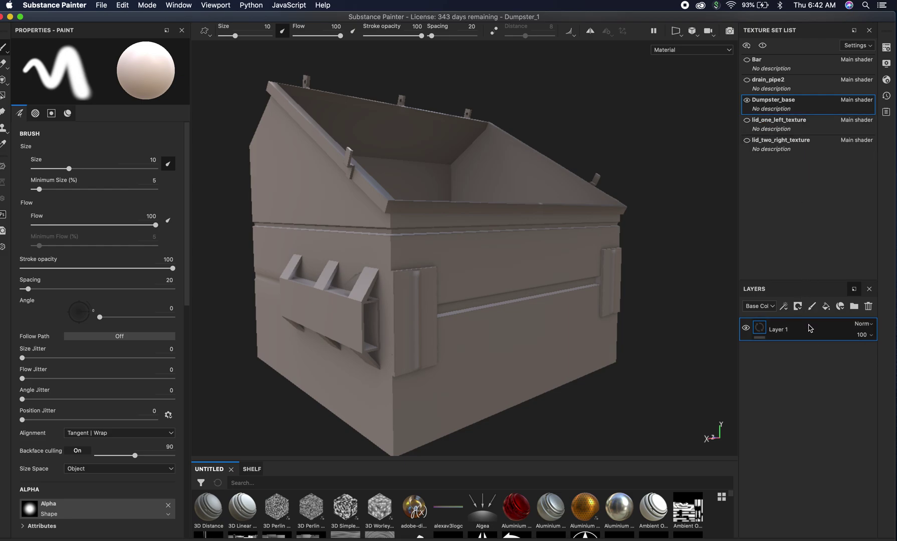
Replace Layer 1 of Dumpster_base with a single fill layer, removing the surplus duplicate.
key(Delete)
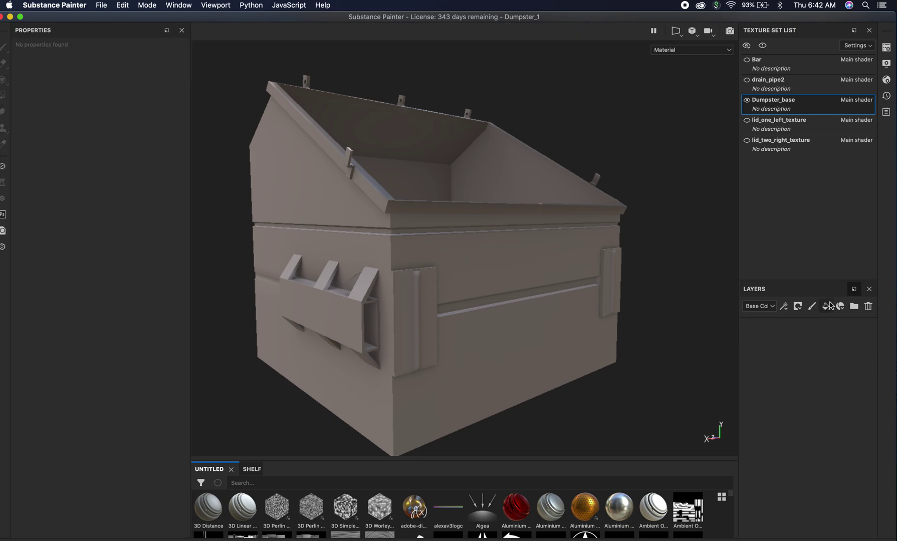
double_click(826, 310)
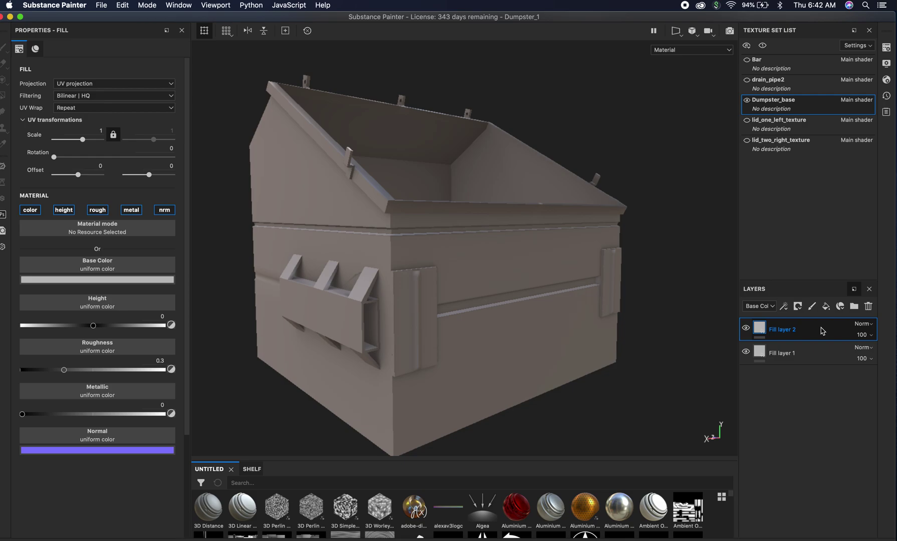
key(Delete)
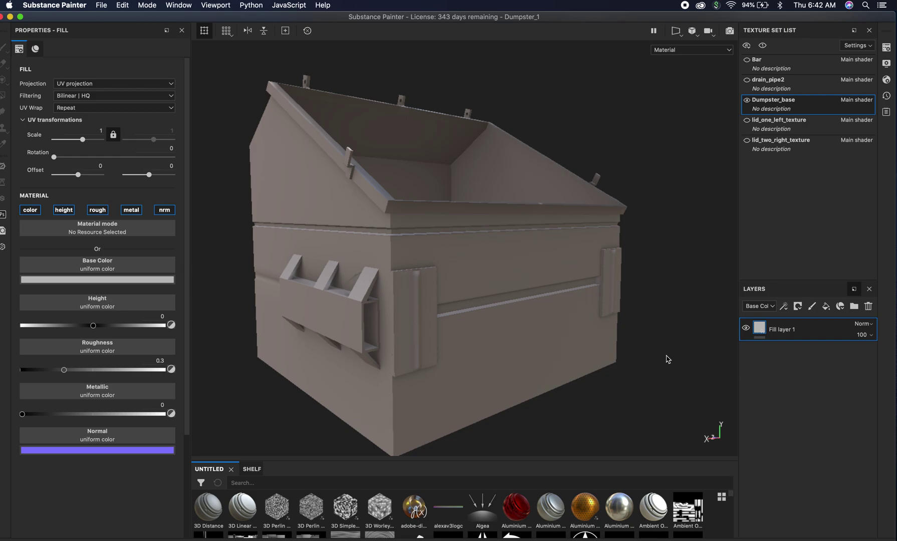
Set the fill layer to Tri-planar projection and turn off its normal and height channels.
click(121, 85)
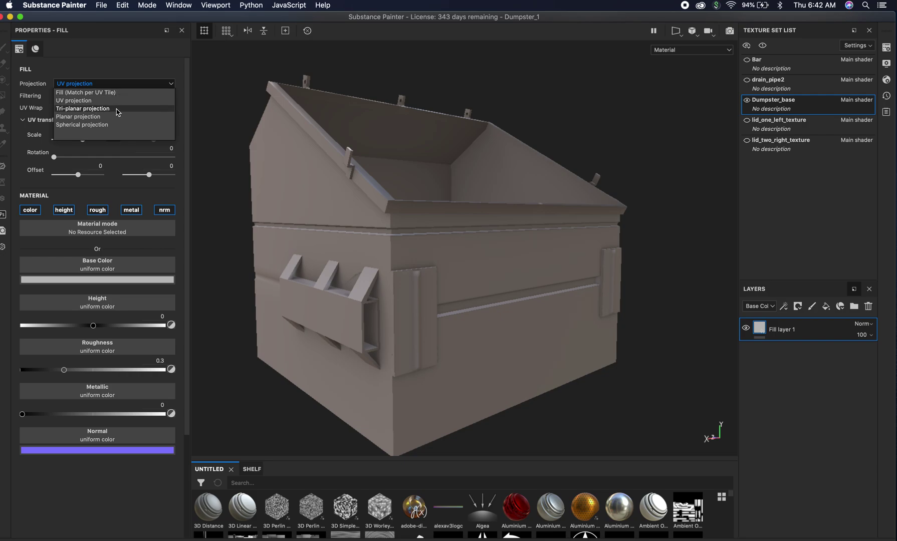
click(117, 109)
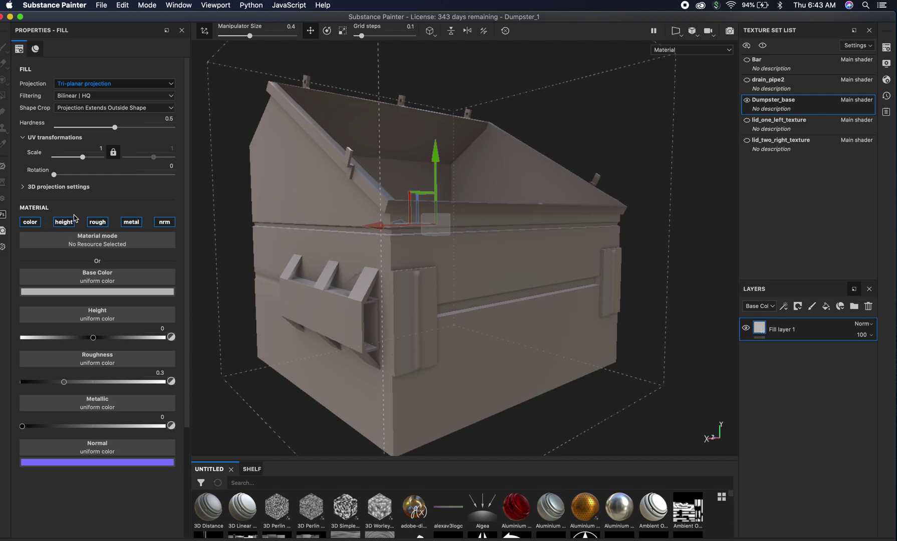
click(164, 225)
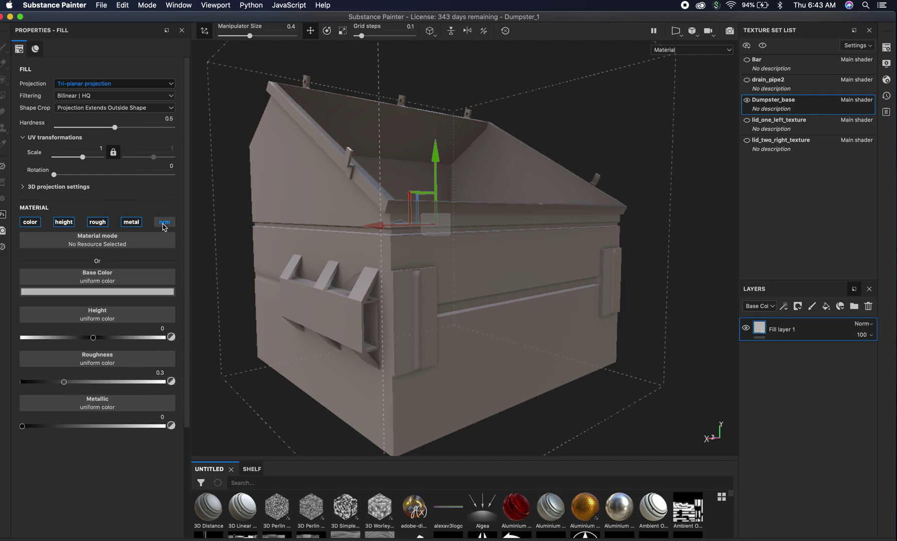
click(68, 225)
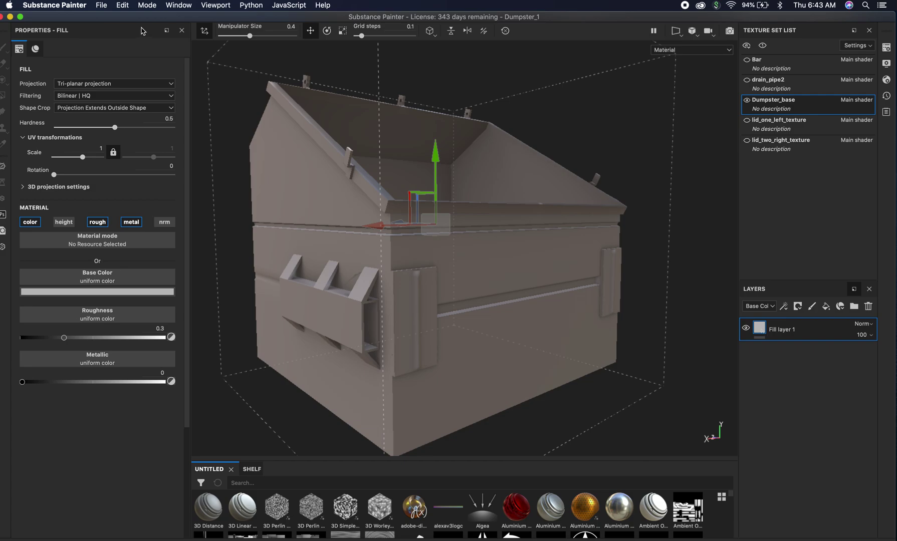
Sample the fill layer's base color from the blue dumpster in the reference photo, darken it slightly and check it under rotated lighting.
drag(160, 21, 217, 25)
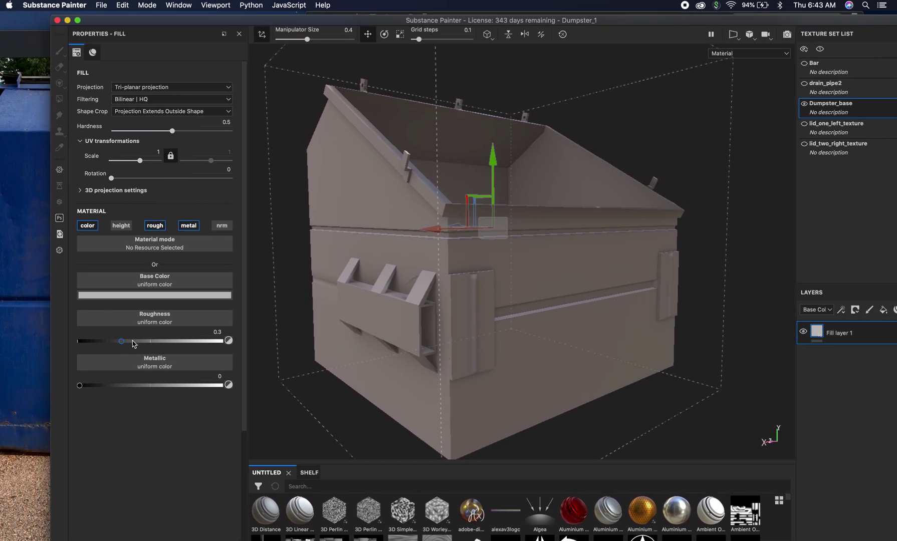
click(158, 296)
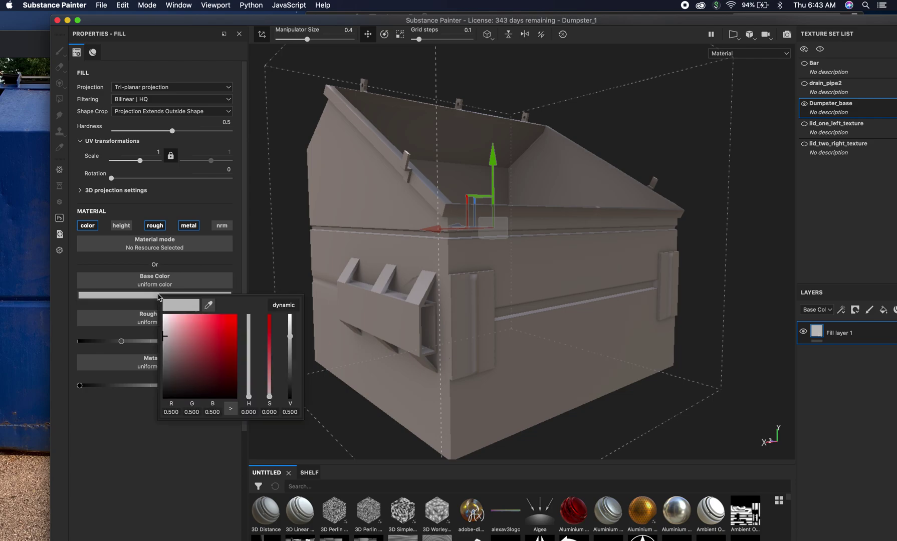
click(208, 305)
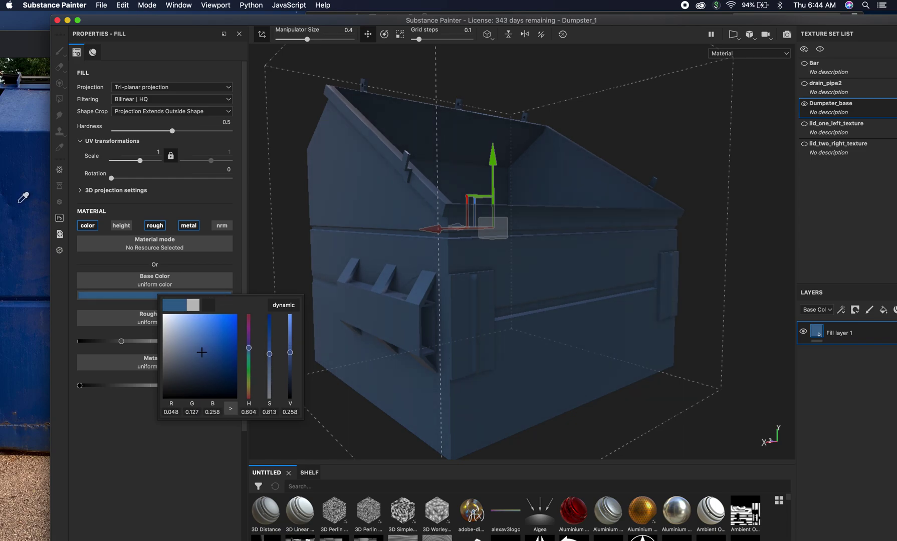
click(24, 197)
click(203, 355)
drag(203, 356, 208, 360)
click(145, 473)
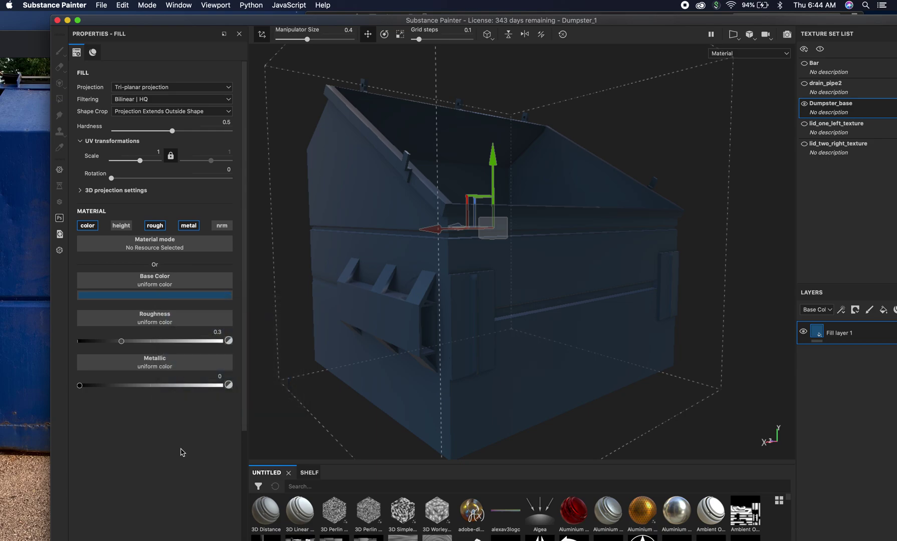
alt+drag(529, 266, 551, 266)
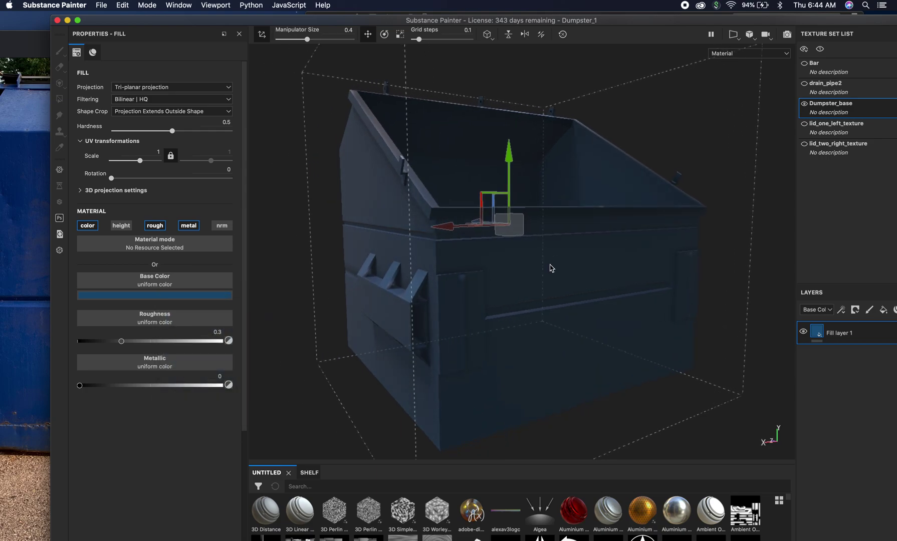
shift+right_drag(627, 276, 547, 272)
shift+right_drag(555, 272, 591, 276)
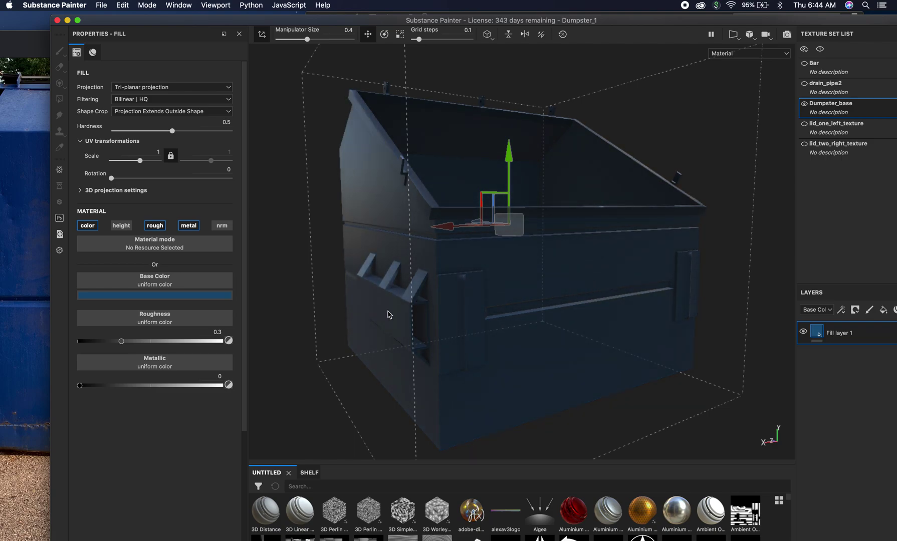
Resample the base color as a darker blue from the lower panel of the photographed dumpster and move the window back over the photo.
click(220, 295)
click(269, 306)
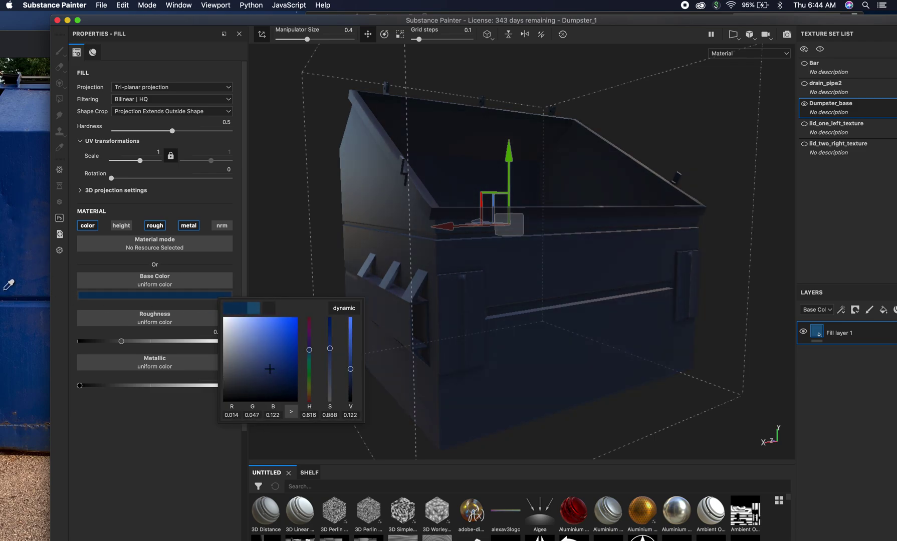
click(14, 320)
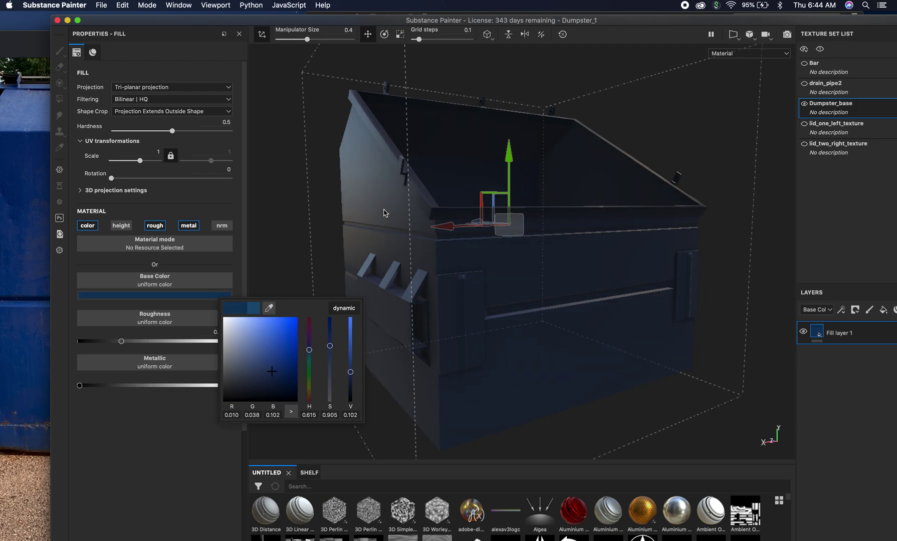
click(200, 212)
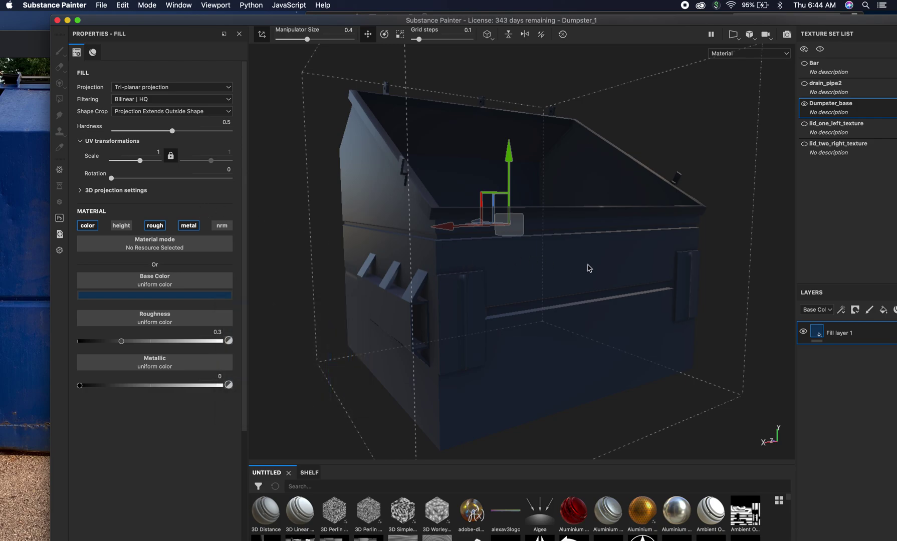
mouse_move(591, 266)
shift+right_down()
mouse_move(475, 262)
mouse_move(529, 276)
shift+right_up()
mouse_move(503, 290)
alt+mouse_down()
mouse_move(552, 211)
mouse_move(543, 176)
mouse_move(511, 304)
alt+mouse_up()
alt+drag(539, 342, 577, 290)
alt+right_drag(580, 336, 419, 302)
alt+middle_drag(486, 242, 456, 259)
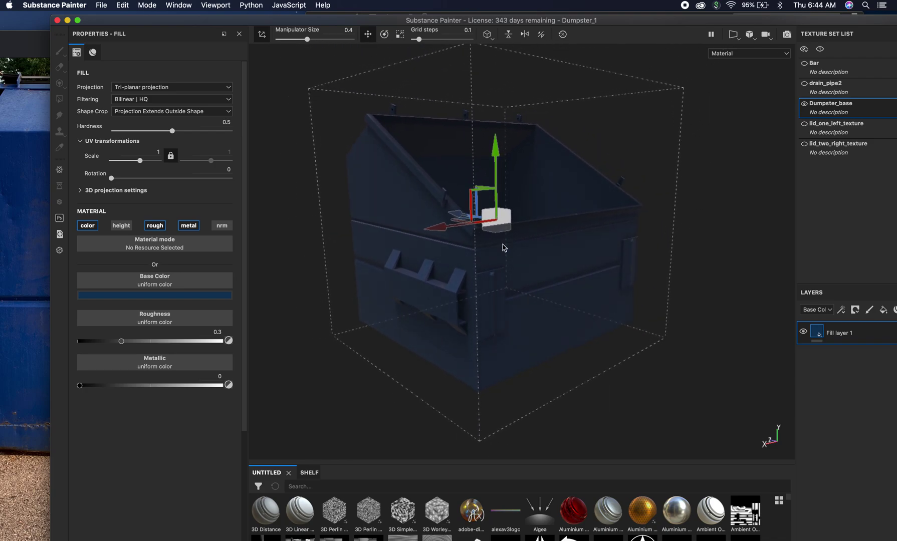
drag(632, 26, 573, 11)
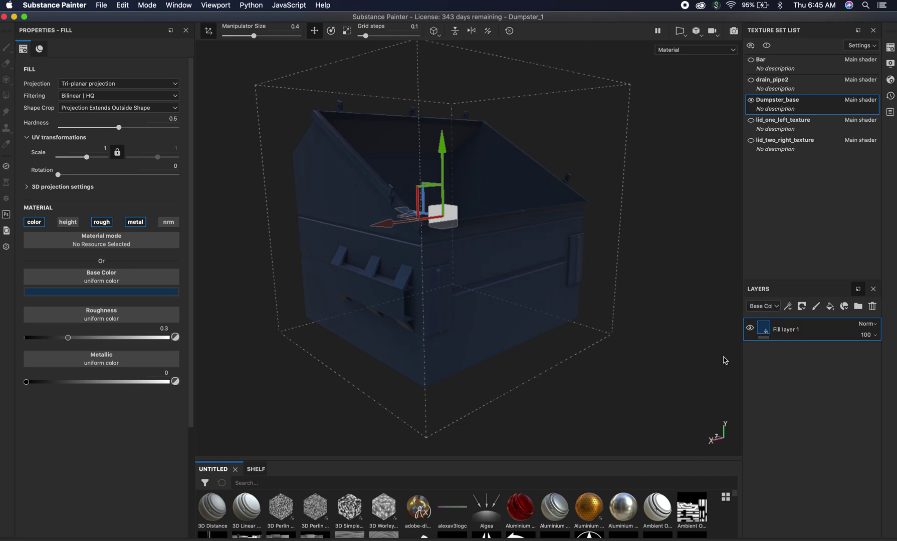
Add a second fill layer to Dumpster_base, leave only its roughness channel active and set the roughness to 0.3160.
click(831, 307)
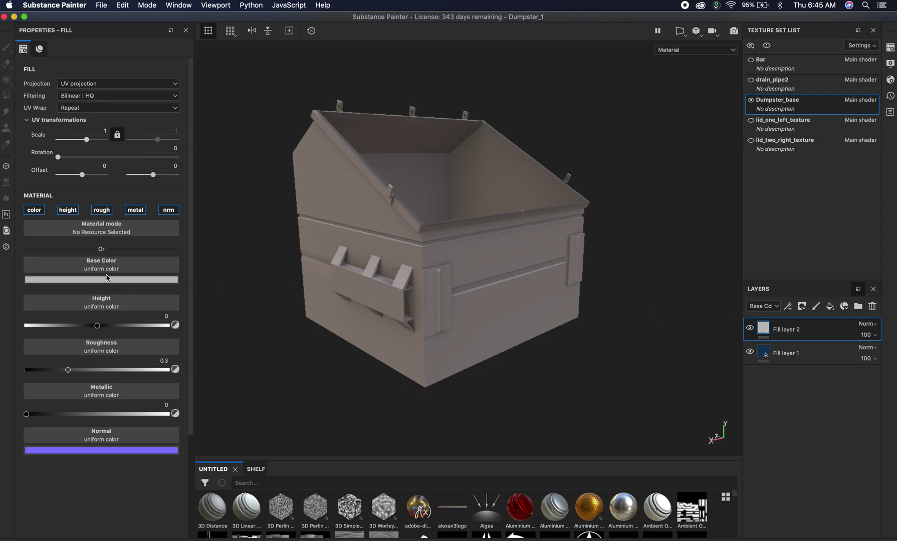
click(35, 211)
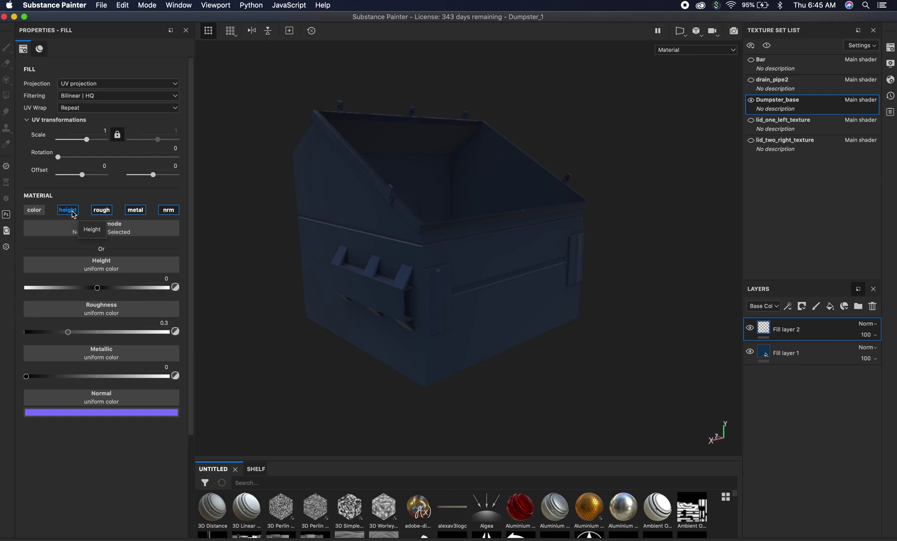
click(72, 212)
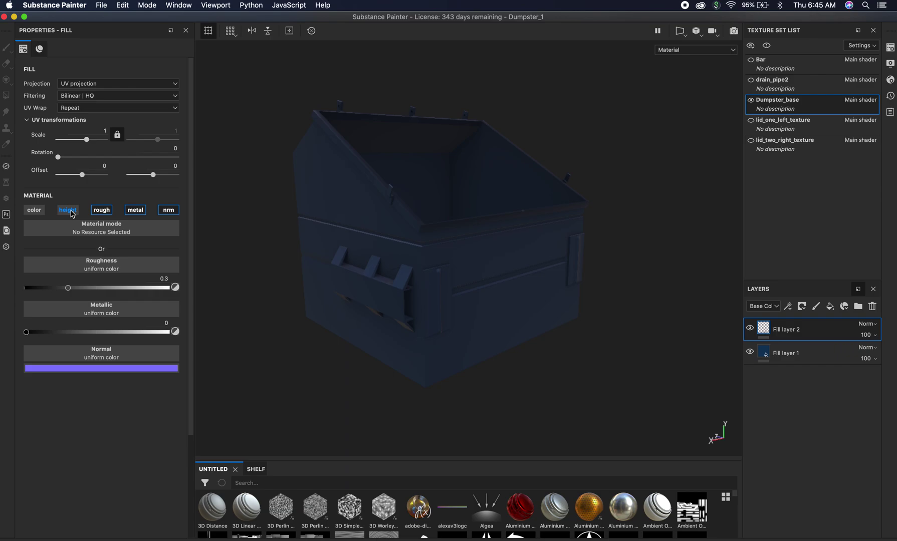
key(super+Tab)
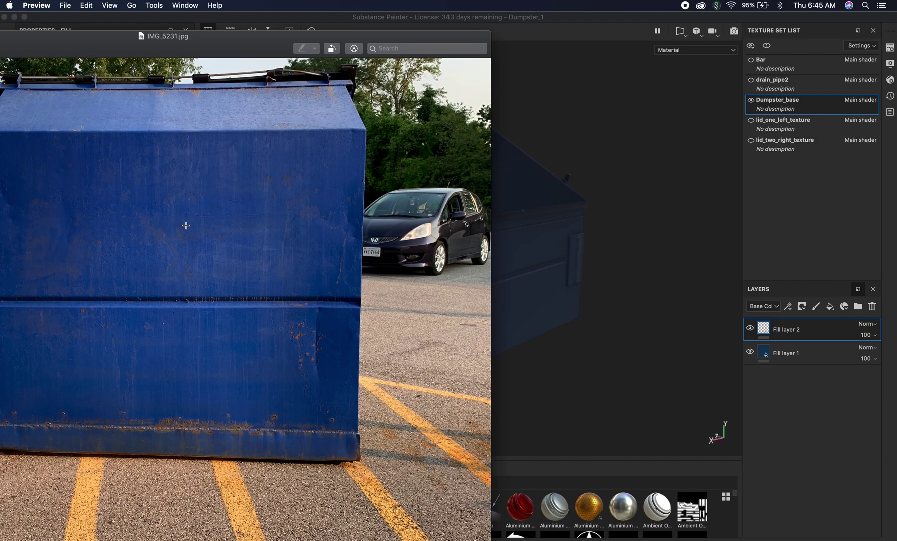
key(super+Tab)
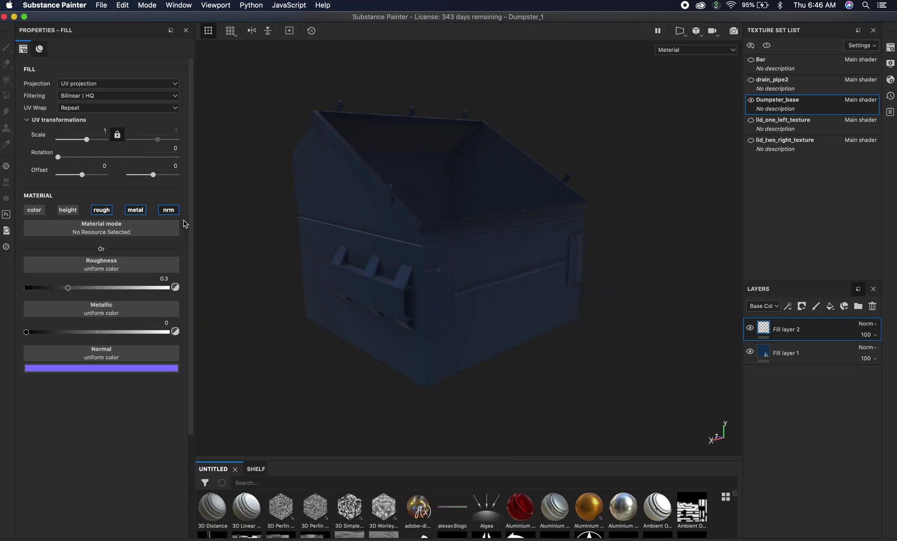
click(136, 210)
click(169, 210)
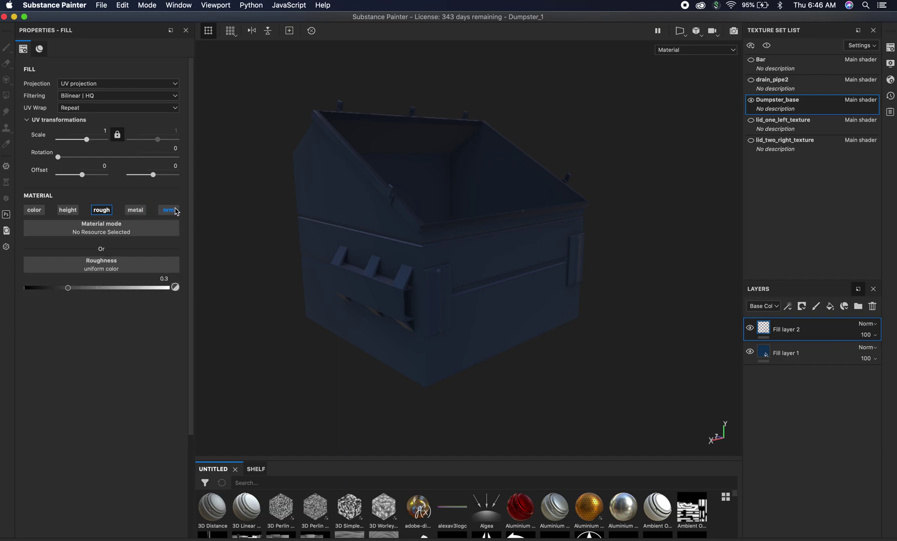
mouse_move(72, 288)
mouse_down()
mouse_move(131, 293)
mouse_move(70, 293)
mouse_up()
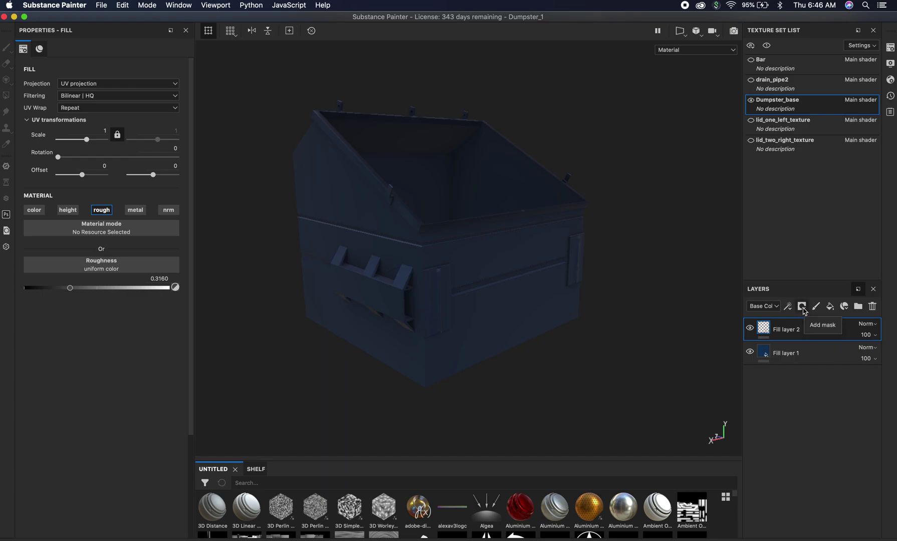
Give Fill layer 2 a black mask and add an empty generator to that mask.
right_click(806, 332)
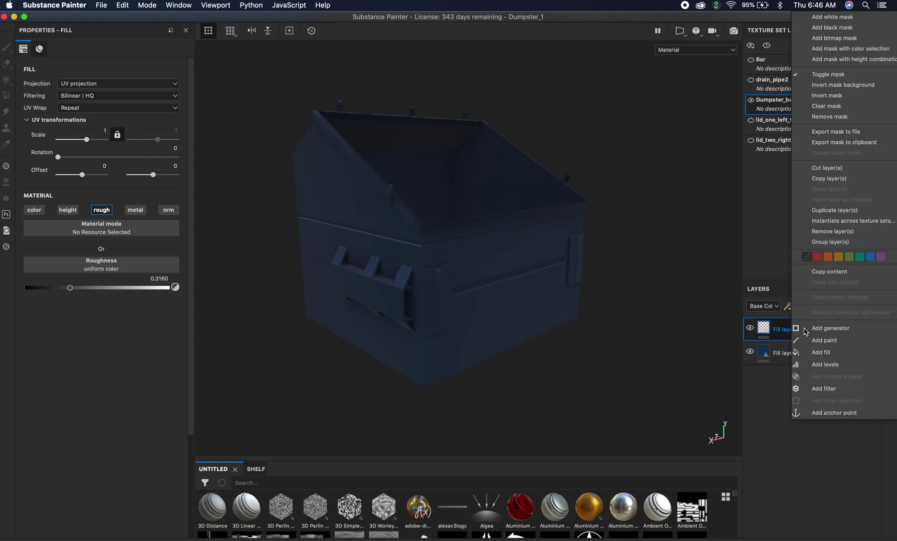
click(827, 28)
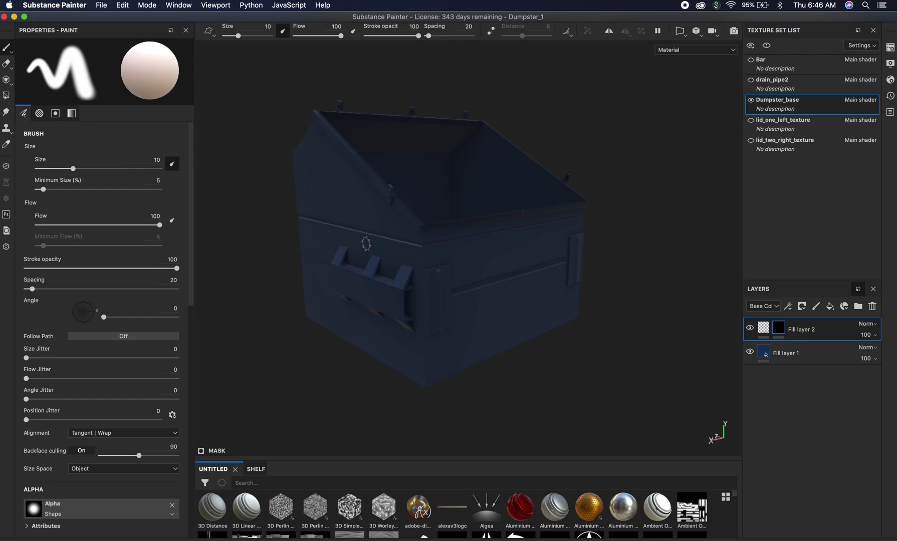
right_click(781, 332)
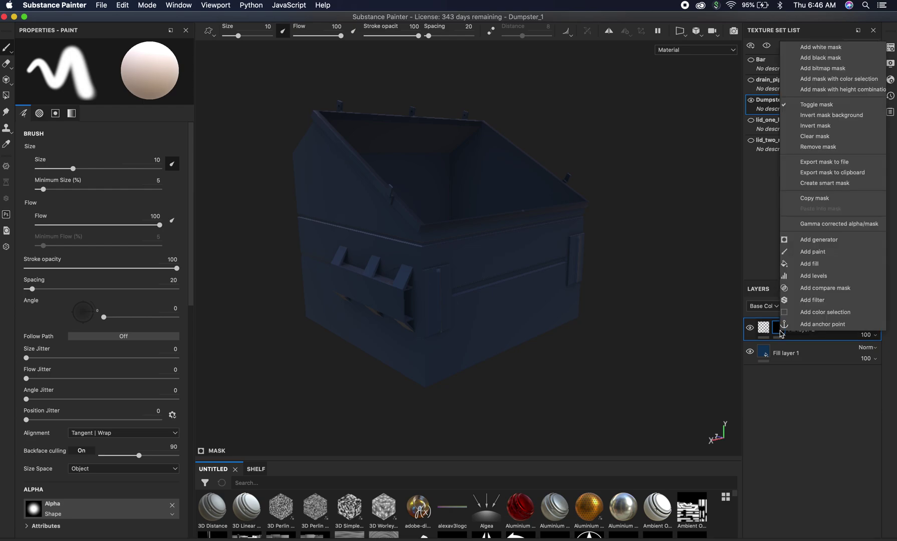
key(Escape)
click(789, 306)
click(808, 322)
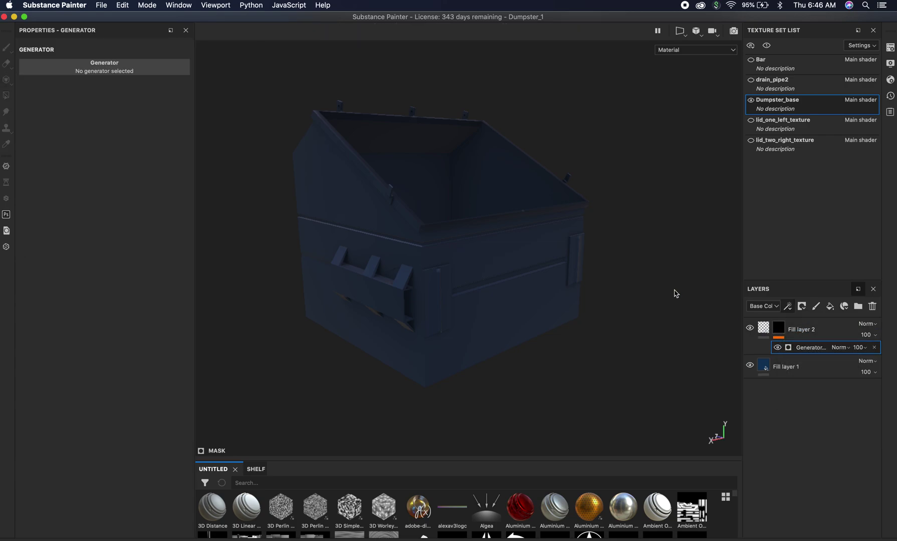
Search the resources for "MG Dirt" and assign the Dirt generator to the mask of Fill layer 2.
click(134, 72)
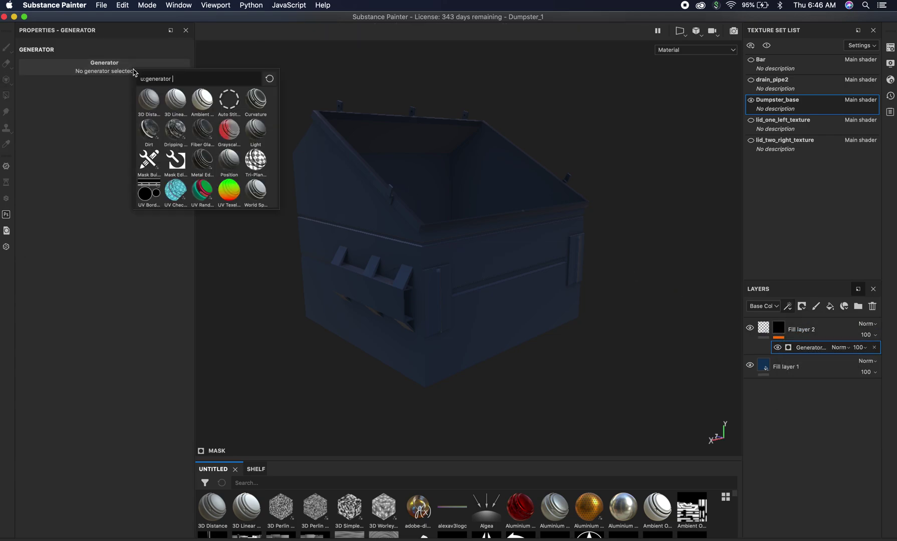
double_click(185, 81)
double_click(185, 80)
click(186, 83)
drag(185, 84, 134, 80)
mouse_move(169, 95)
text(M)
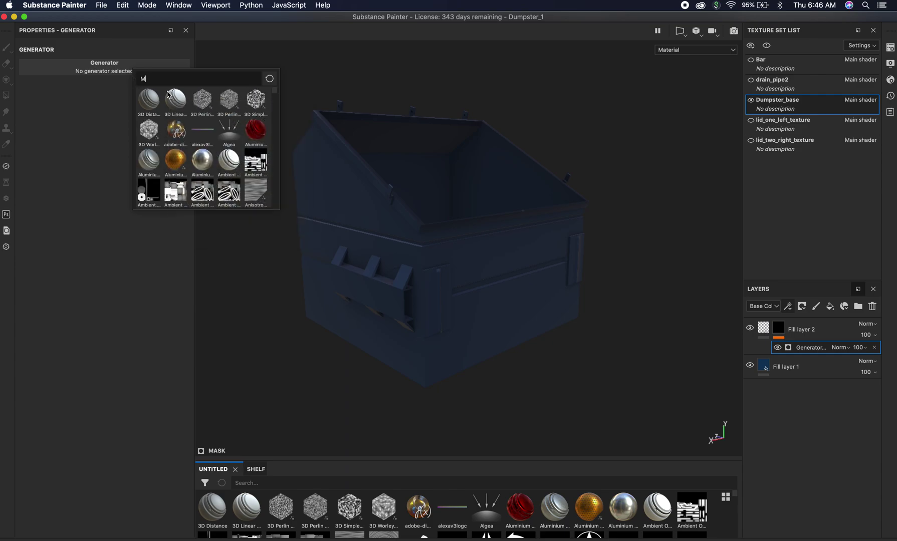
text(G Di)
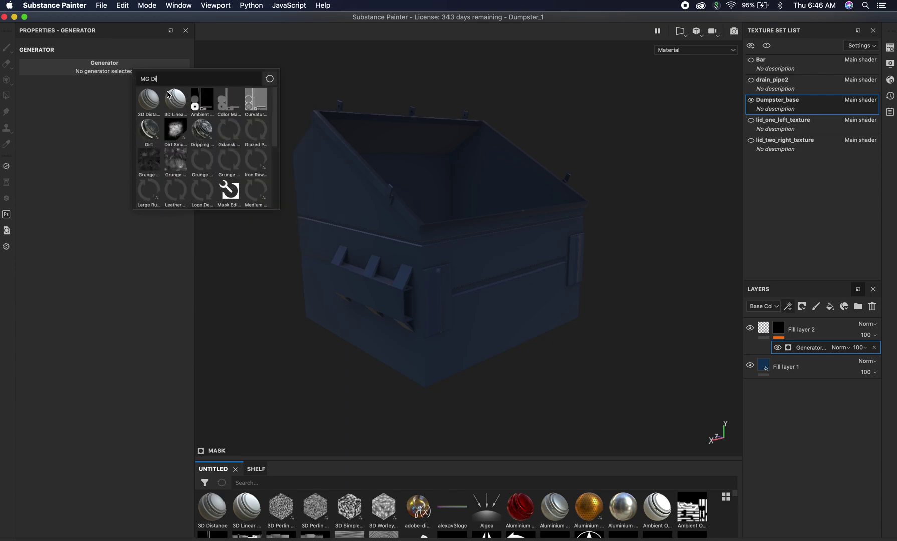
text(rt)
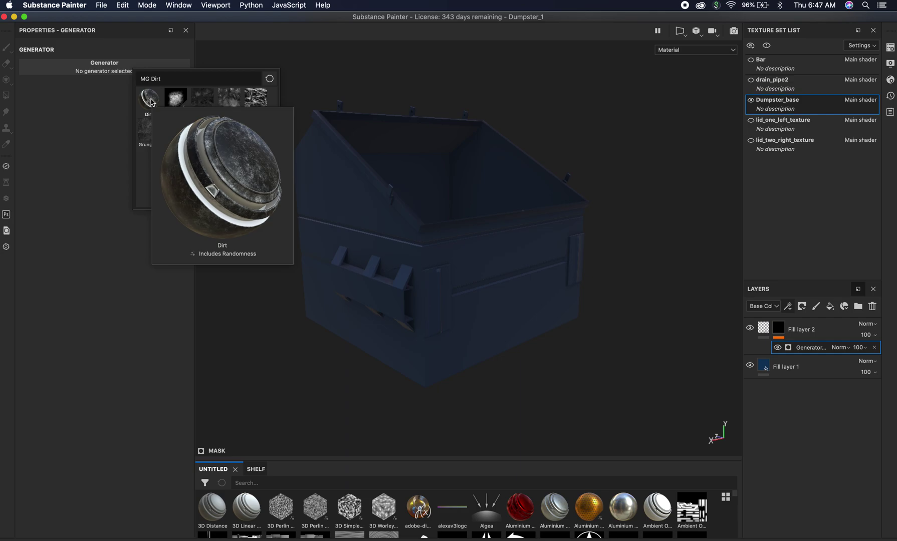
click(151, 102)
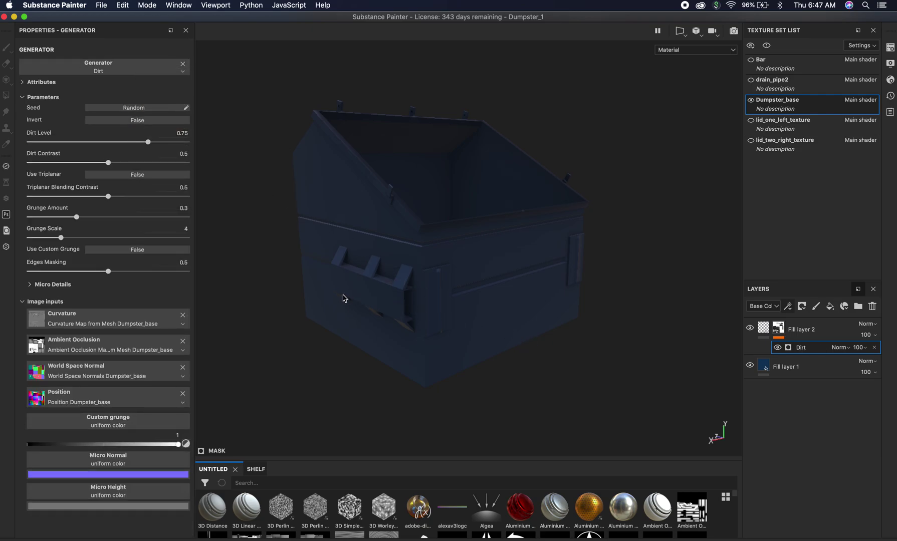
Set the roughness of Fill layer 2 to 0.7569 and inspect the dirt effect under different view and light angles.
alt+right_drag(345, 294, 695, 351)
alt+drag(520, 322, 549, 307)
shift+right_drag(555, 286, 540, 299)
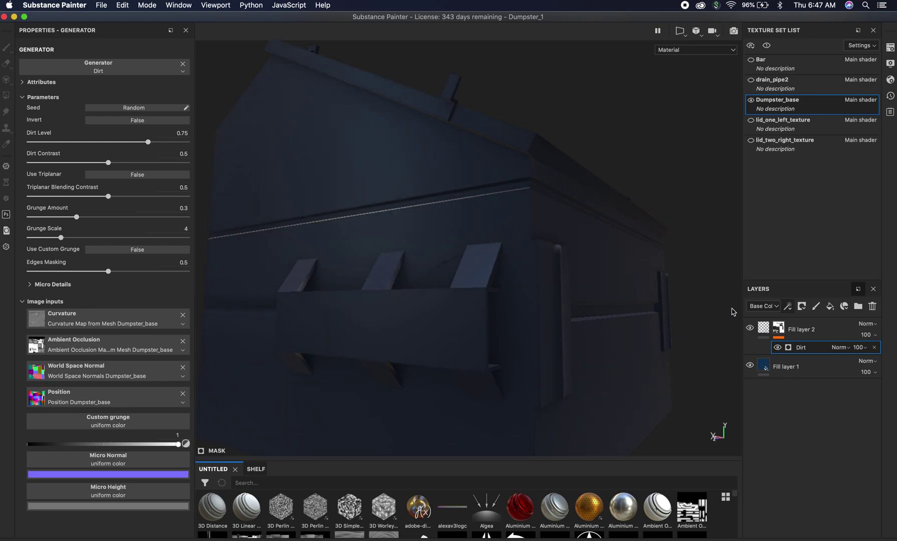
click(779, 329)
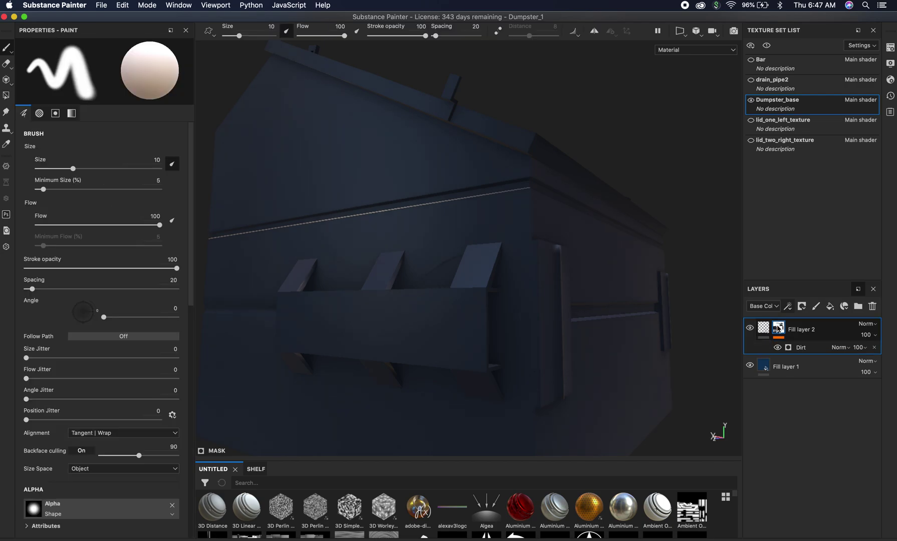
click(763, 327)
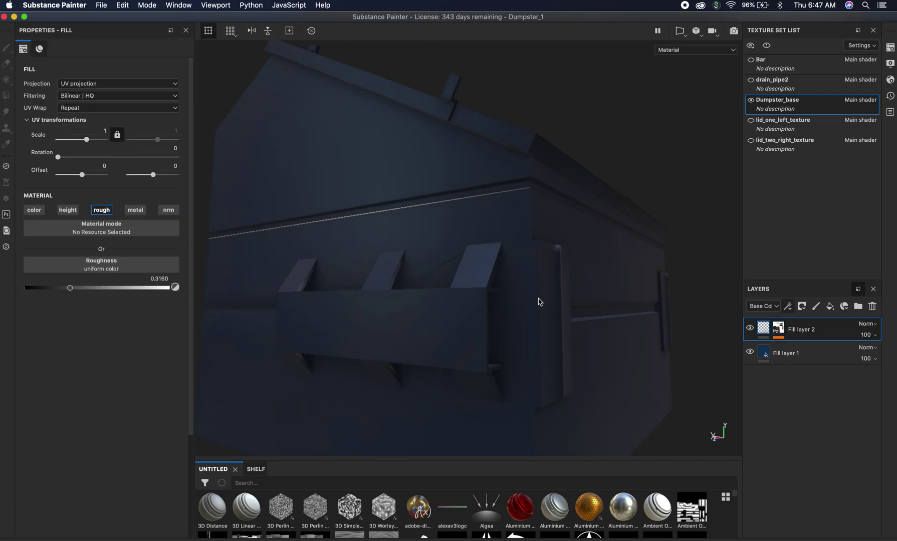
mouse_move(75, 288)
mouse_down()
mouse_move(142, 290)
mouse_move(36, 290)
mouse_move(152, 297)
mouse_move(24, 291)
mouse_move(126, 302)
mouse_move(147, 294)
mouse_move(134, 295)
mouse_up()
alt+drag(395, 281, 548, 309)
shift+right_drag(576, 291, 504, 286)
alt+drag(508, 290, 533, 244)
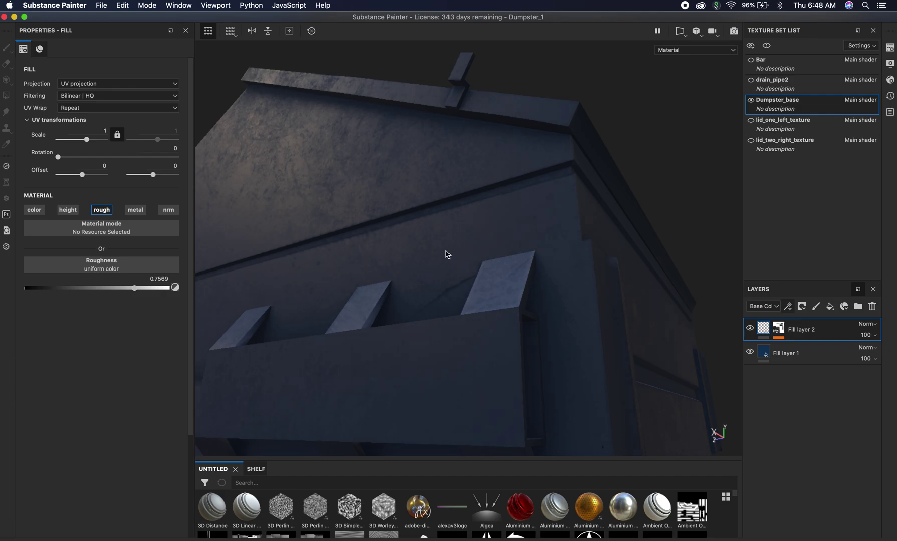
Try a height of -0.0833 on Fill layer 2 and turn its height channel back off.
click(73, 213)
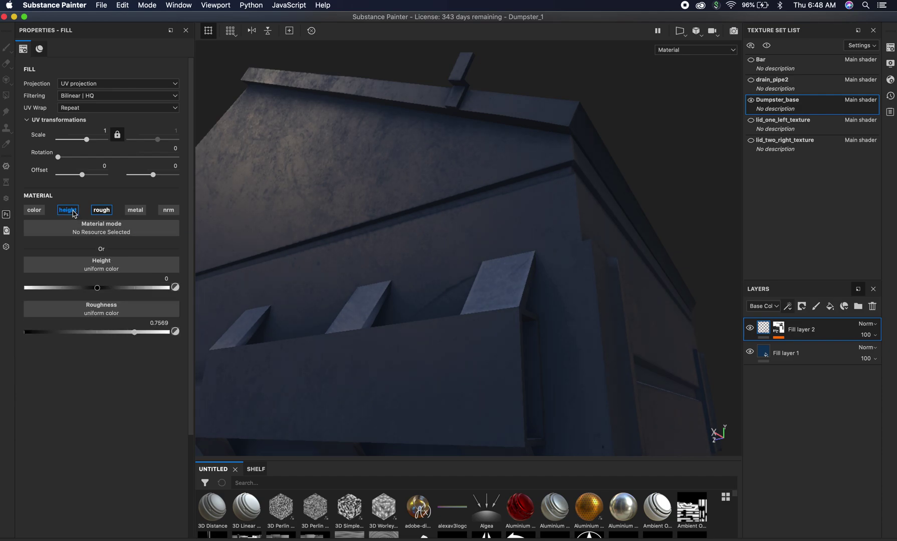
mouse_move(97, 288)
mouse_down()
mouse_move(114, 286)
mouse_move(92, 287)
mouse_up()
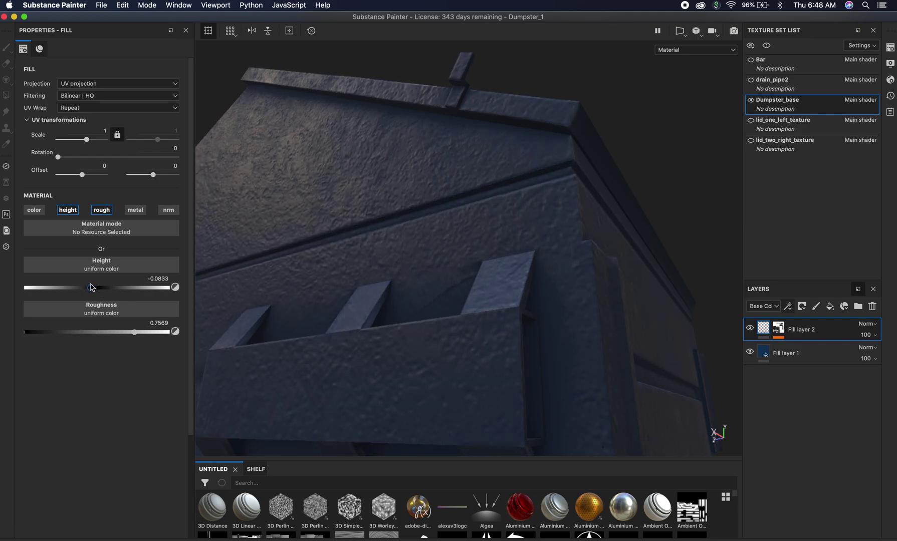
click(71, 213)
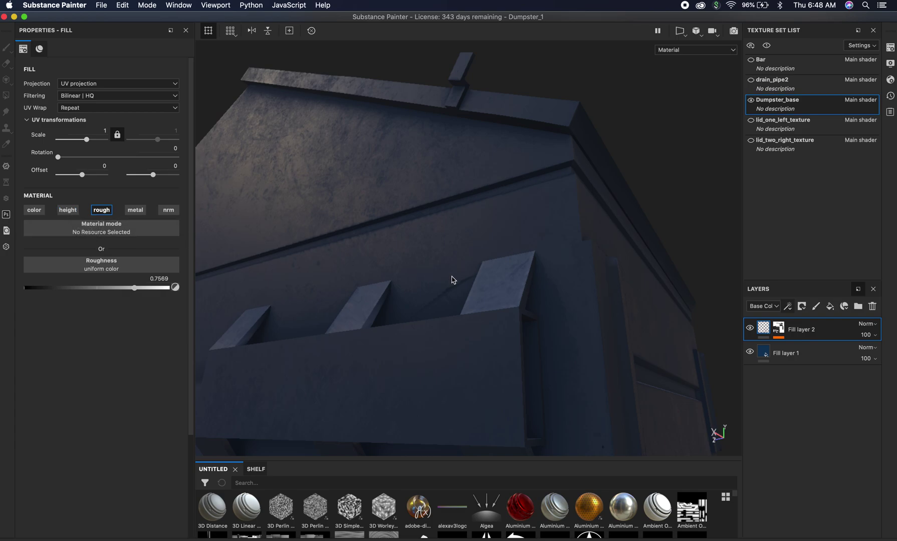
alt+drag(454, 280, 421, 293)
alt+drag(541, 266, 436, 200)
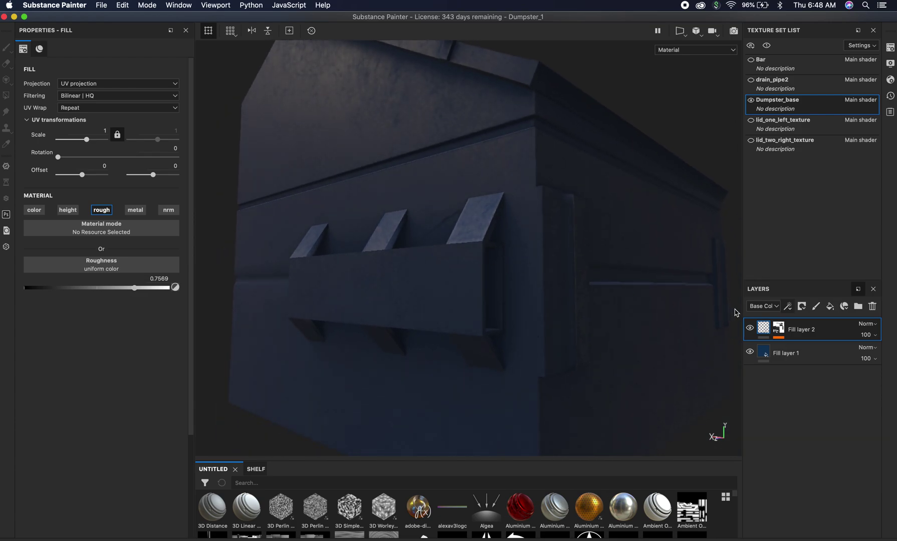
Examine the mask of Fill layer 2 in isolation and compare it with the material view.
click(816, 307)
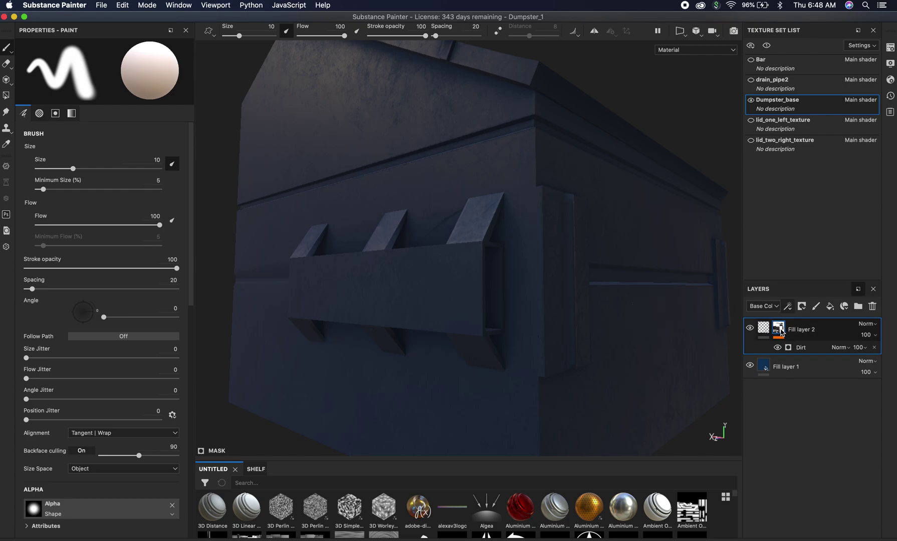
mouse_move(781, 331)
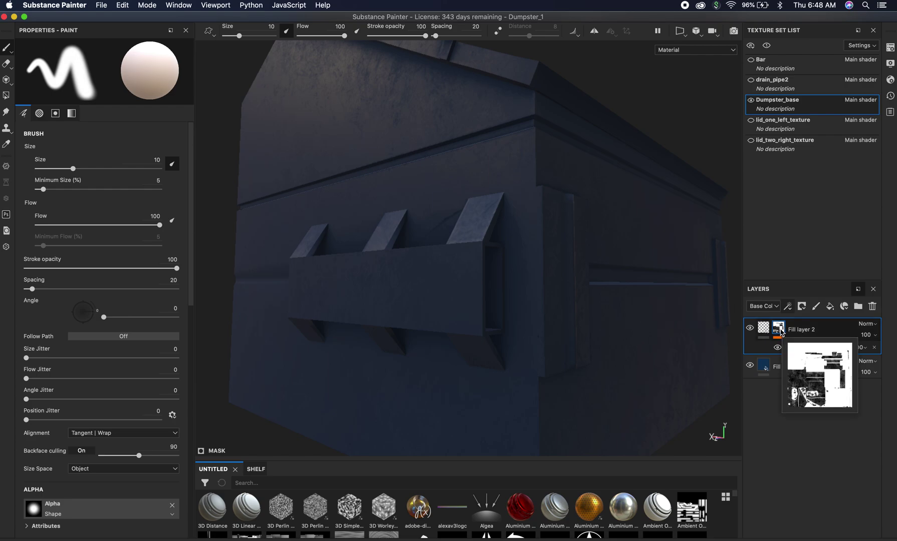
alt+click(780, 330)
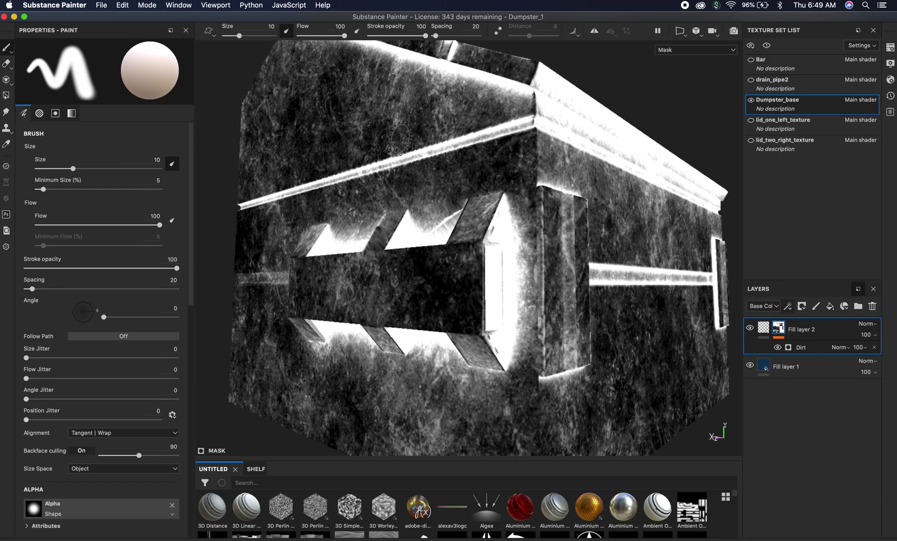
key(m)
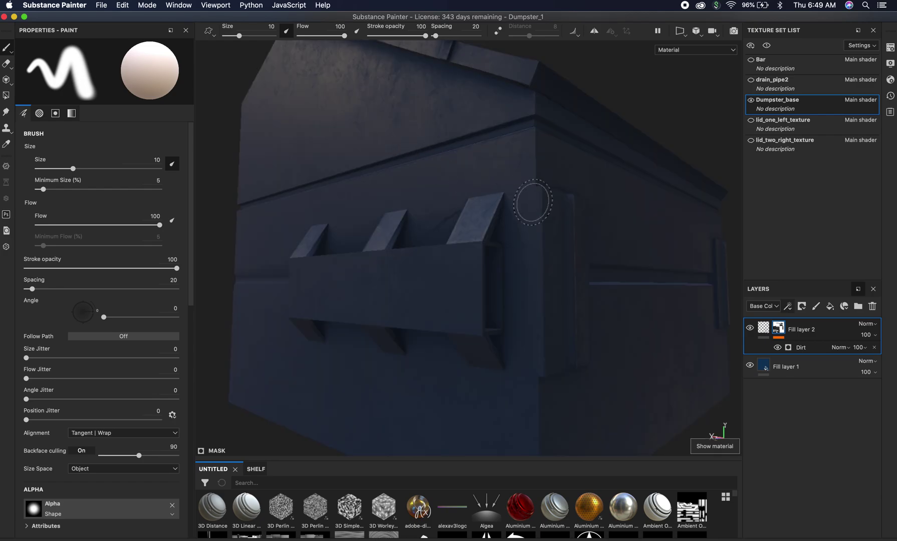
alt+drag(531, 200, 477, 195)
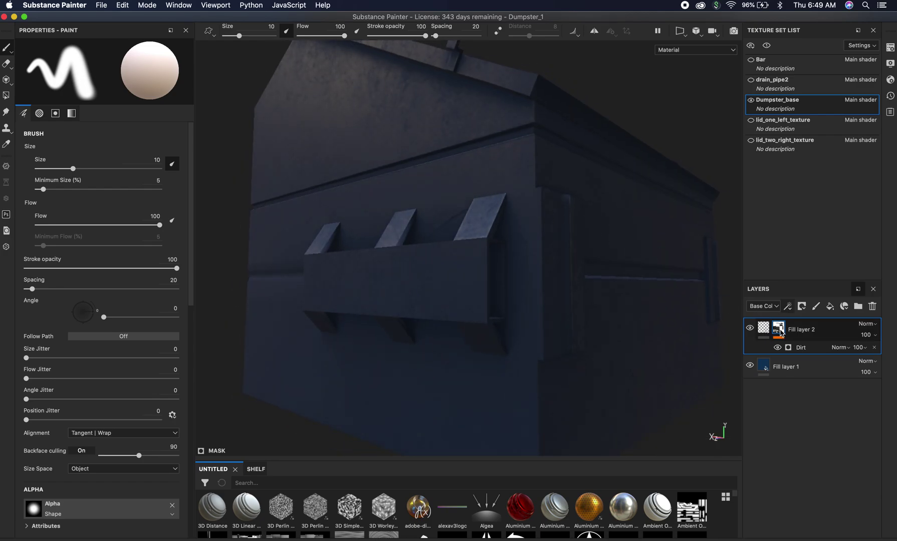
mouse_move(780, 333)
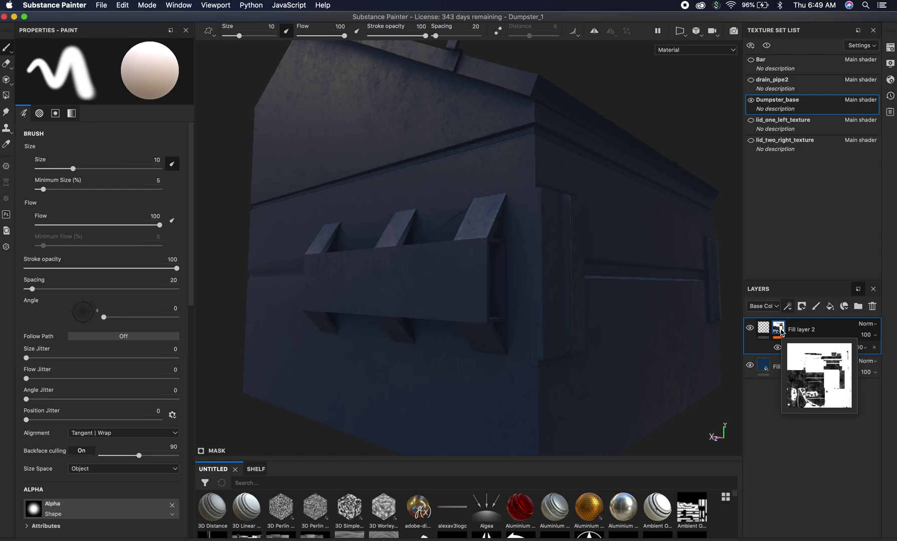
alt+click(779, 329)
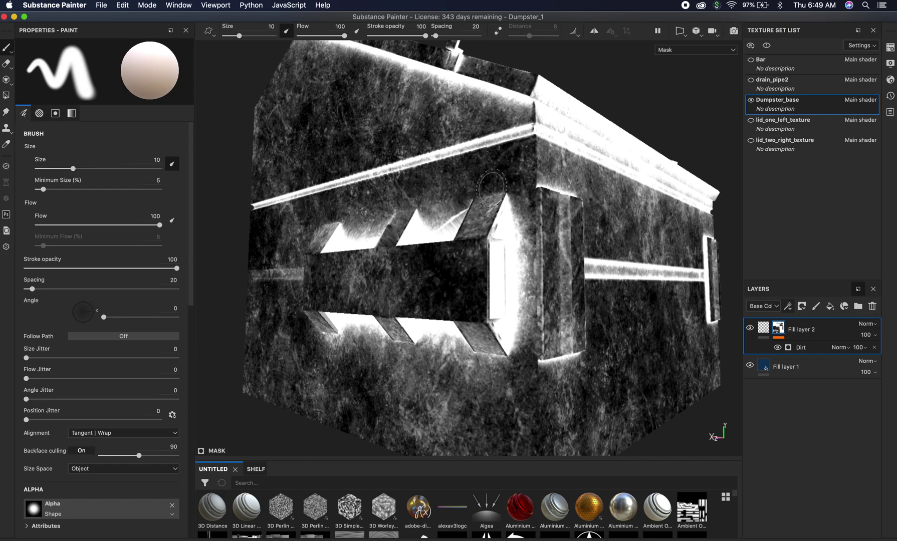
key(m)
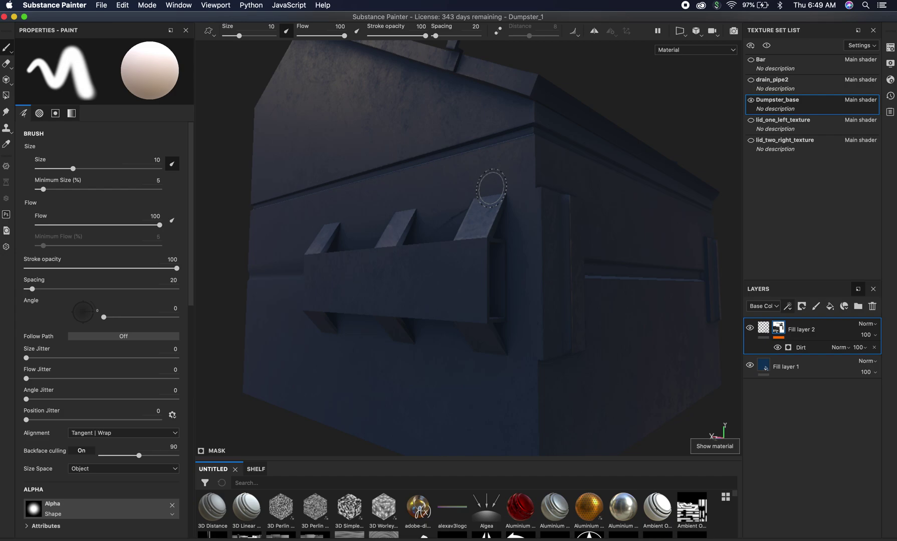
Inspect the dumpster's roughness variation from another view angle while rotating the environment light.
shift+right_drag(512, 211, 471, 206)
shift+right_drag(535, 226, 477, 197)
alt+drag(478, 196, 449, 207)
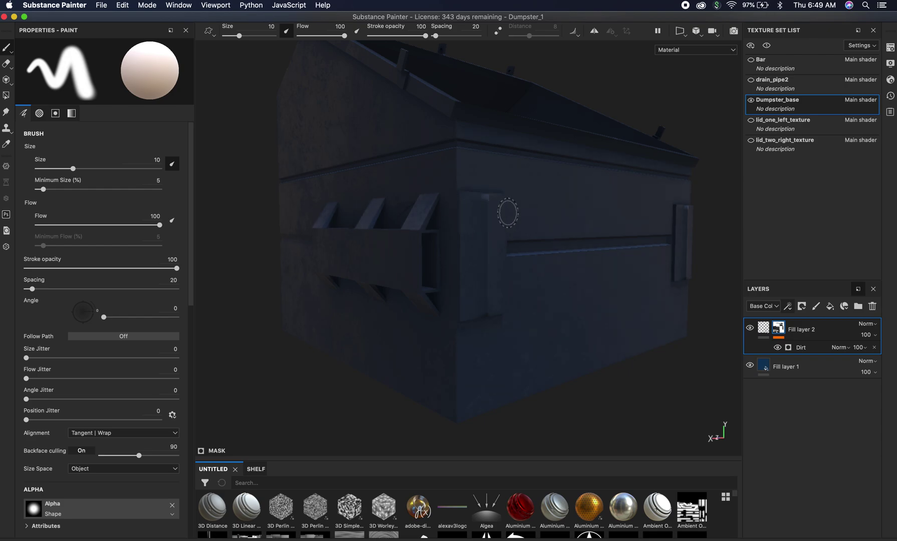
mouse_move(576, 227)
shift+right_down()
mouse_move(551, 228)
mouse_move(563, 226)
shift+right_up()
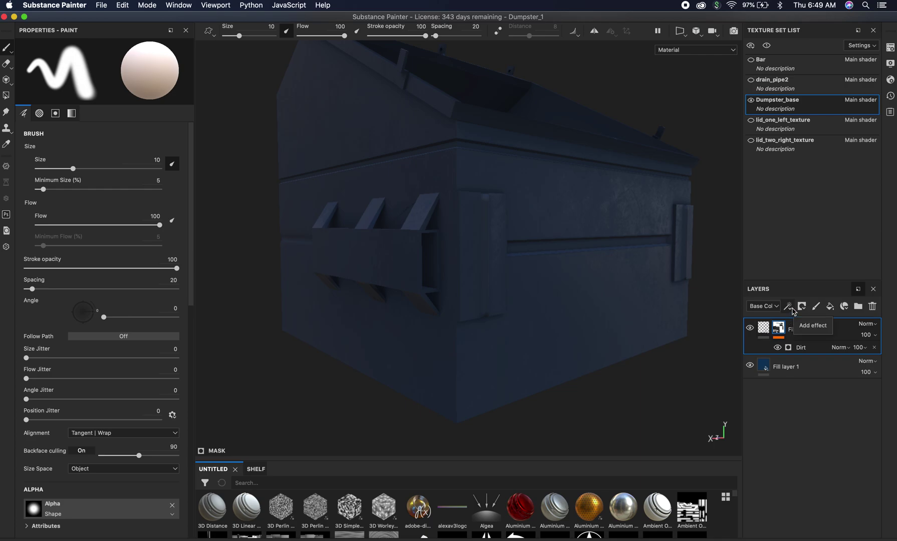
Add a fill effect above the Dirt generator in the mask of Fill layer 2 and check it under different lighting.
click(788, 306)
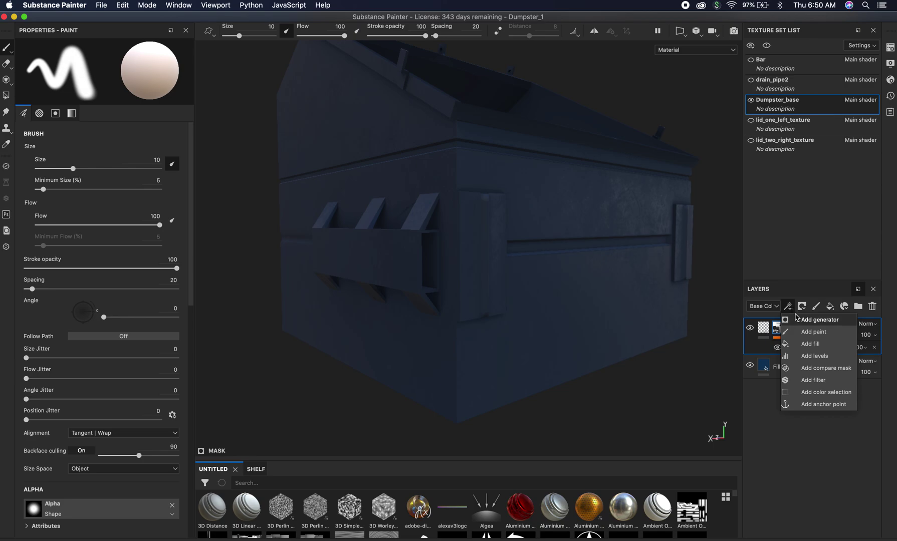
click(827, 342)
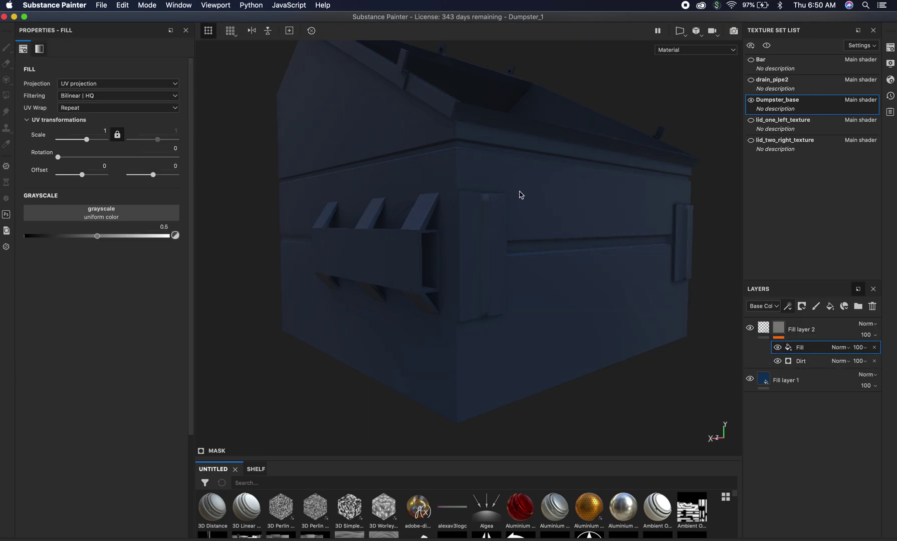
shift+right_drag(565, 213, 528, 206)
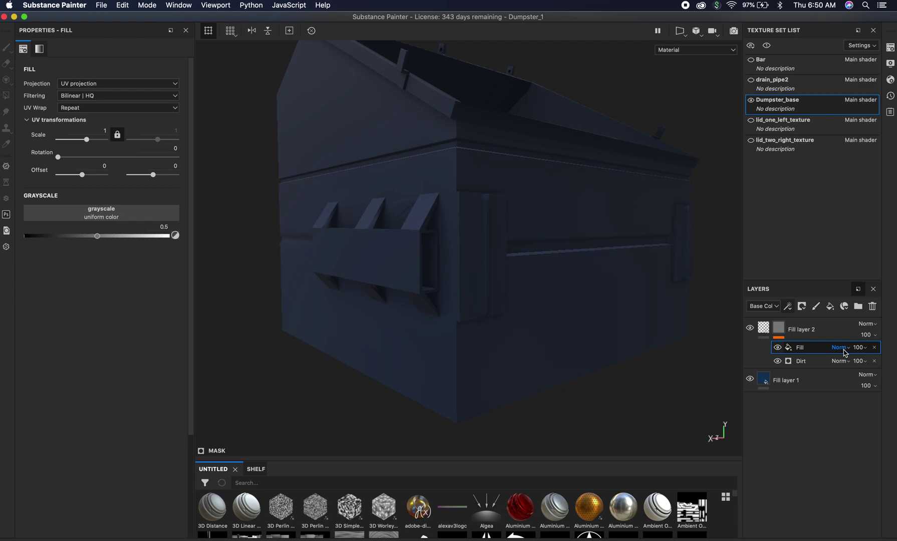
Search the grayscale resources of the new mask fill for "scratch".
click(147, 213)
triple_click(237, 240)
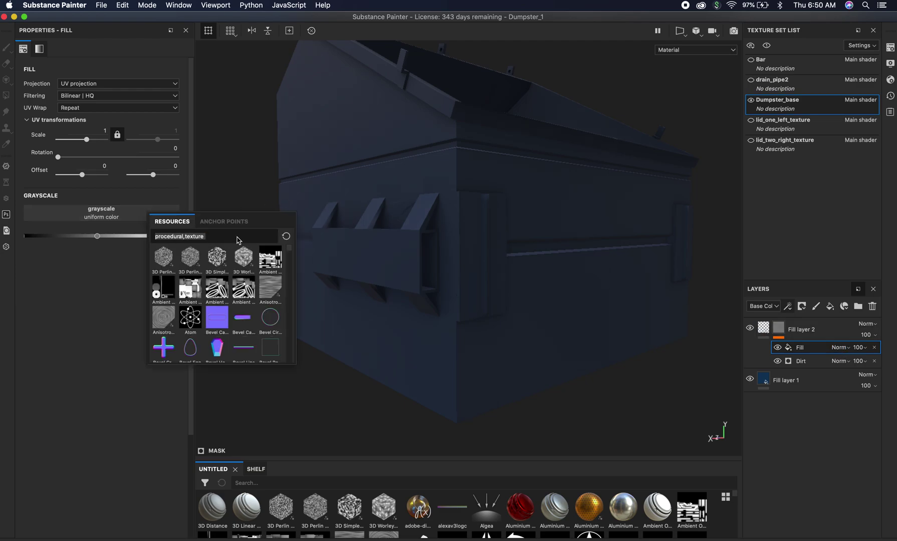
text(s)
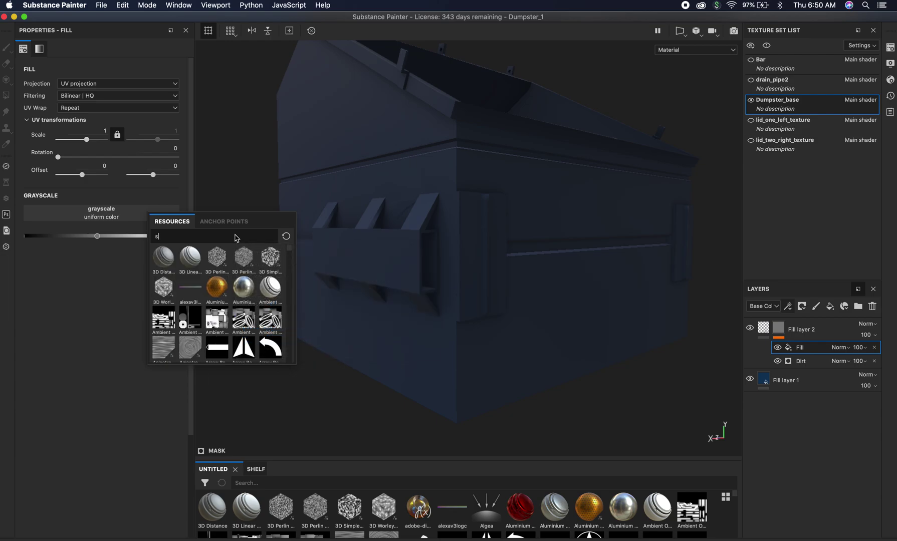
text(cratch)
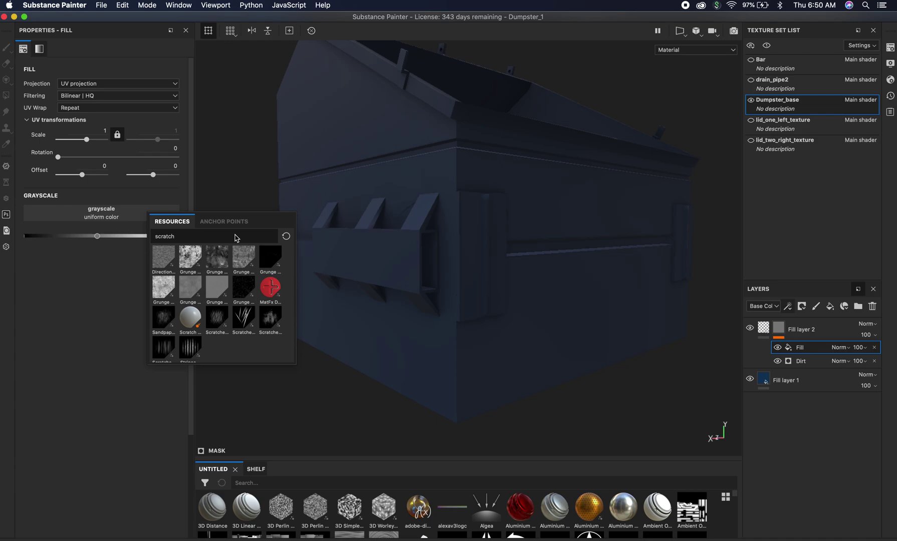
Search for "Grunge scratch" instead, preview the grunge maps, and assign Grunge Dirt Scratched as the mask fill's grayscale.
key(BackSpace)
key(BackSpace)
key(BackSpace)
key(BackSpace)
key(BackSpace)
key(BackSpace)
text(Grun)
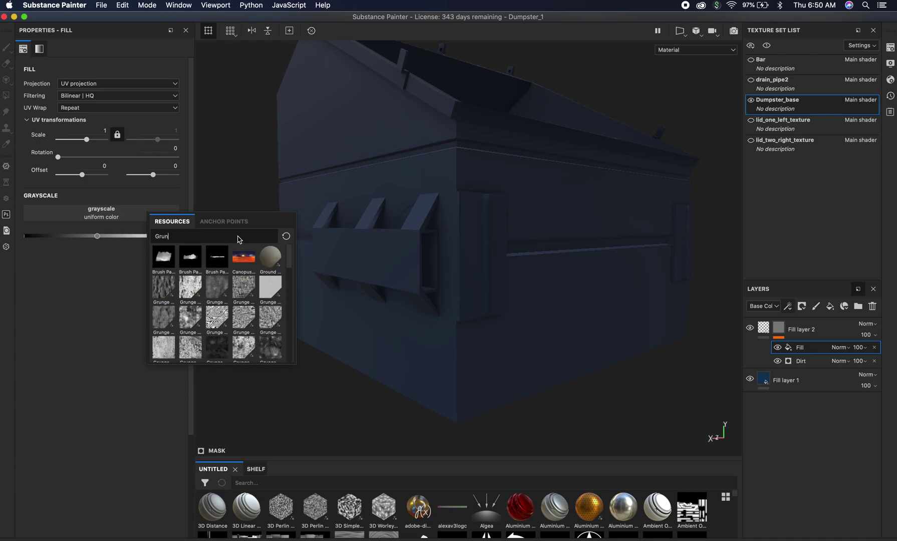
text(ge sc)
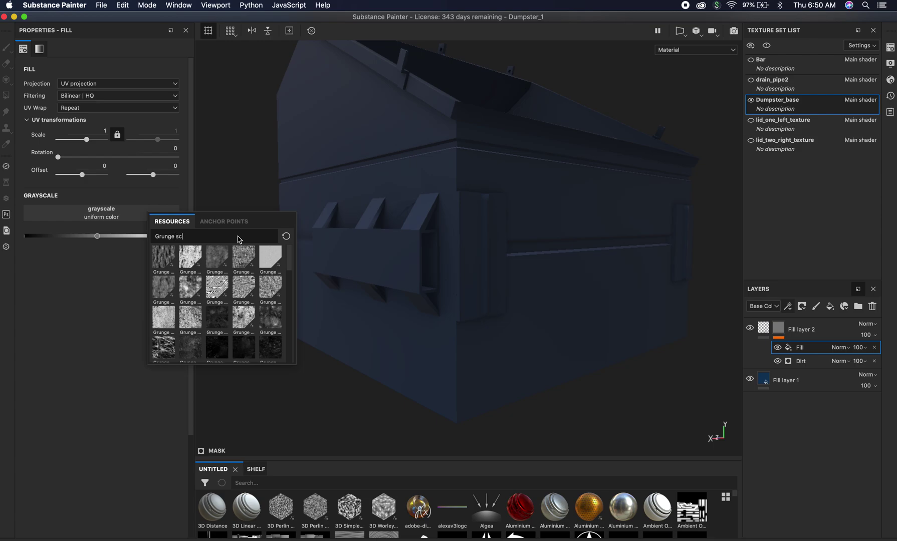
text(ratch)
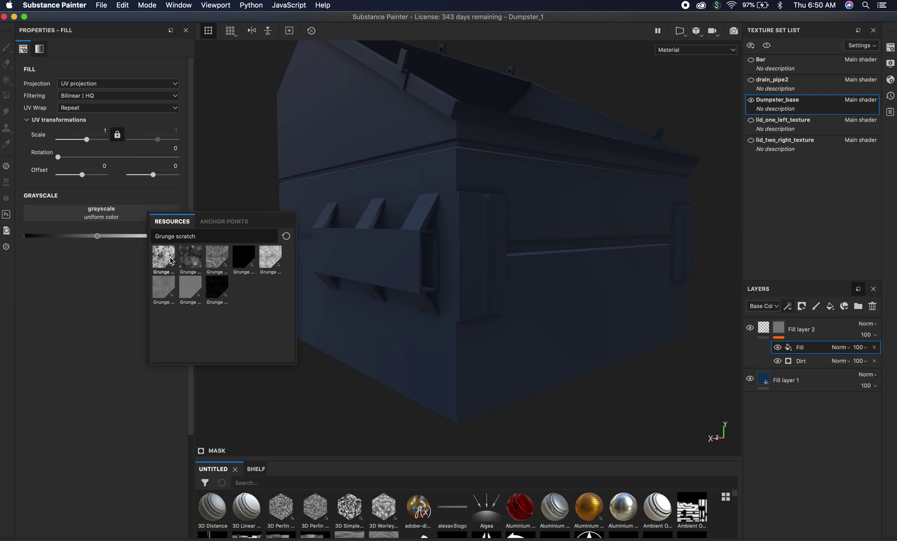
mouse_move(171, 260)
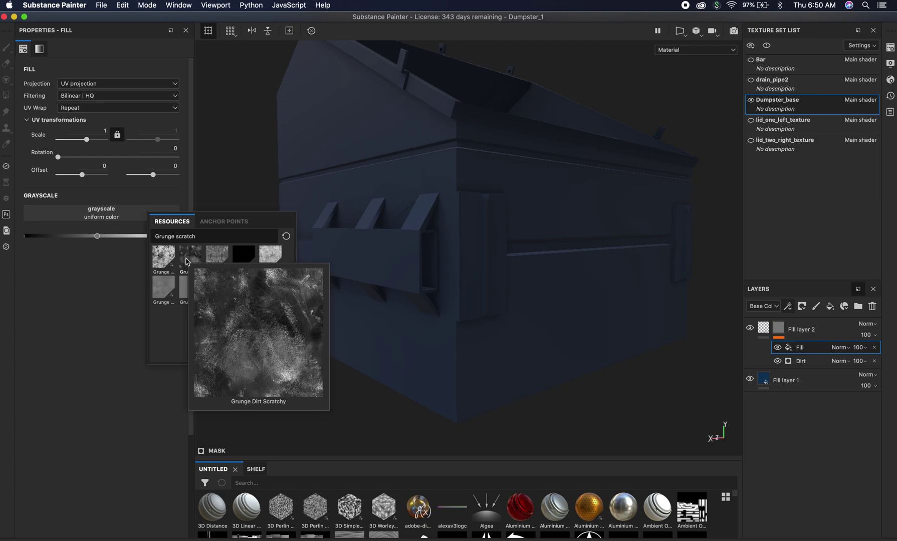
mouse_move(159, 293)
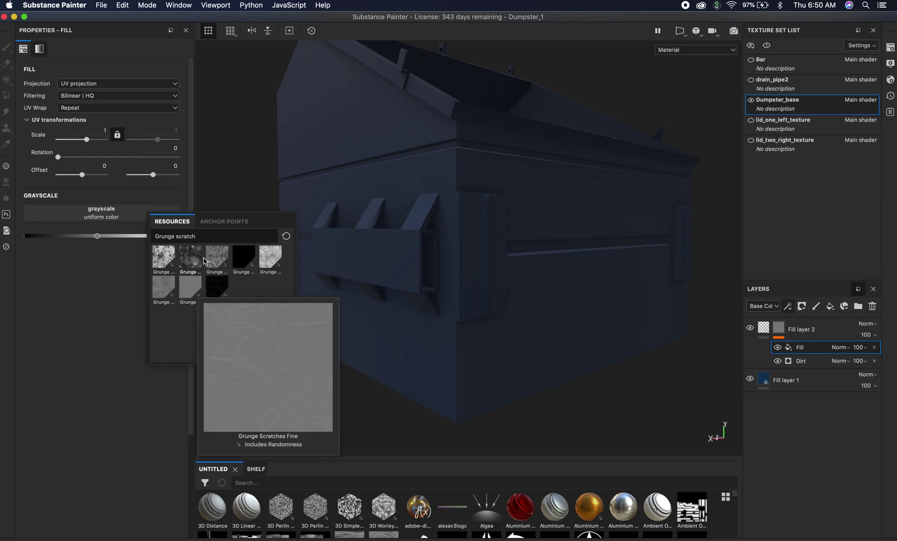
mouse_move(209, 258)
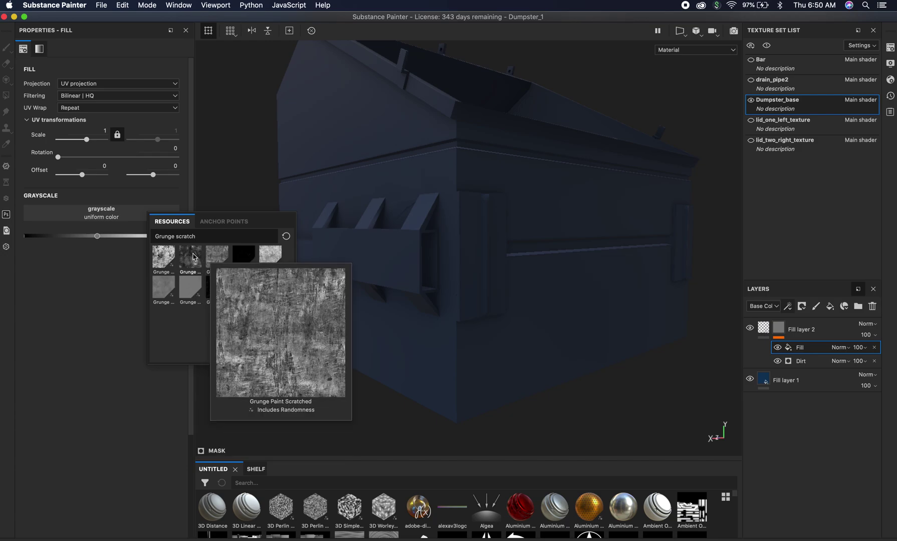
click(163, 258)
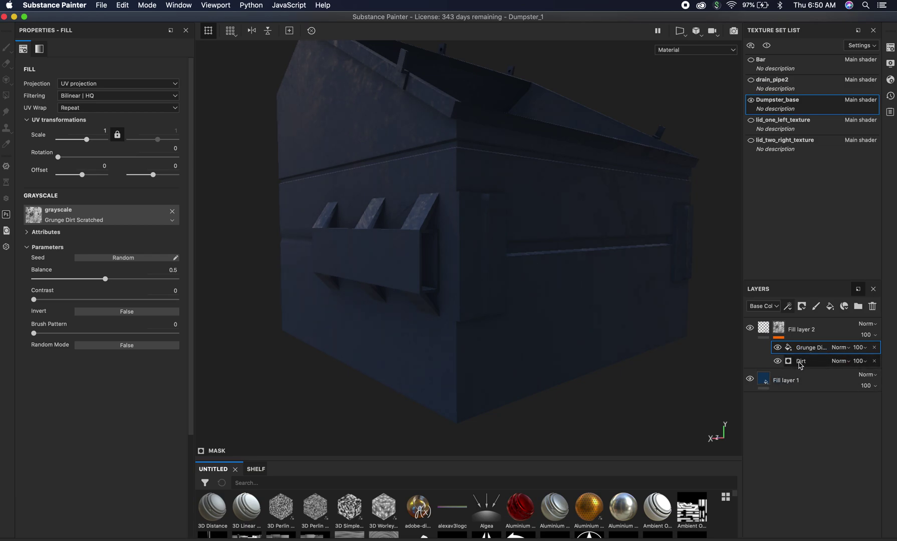
Set the grunge fill to Tri-planar projection with a scale of 4.74 and a hardness of 0.42.
click(110, 84)
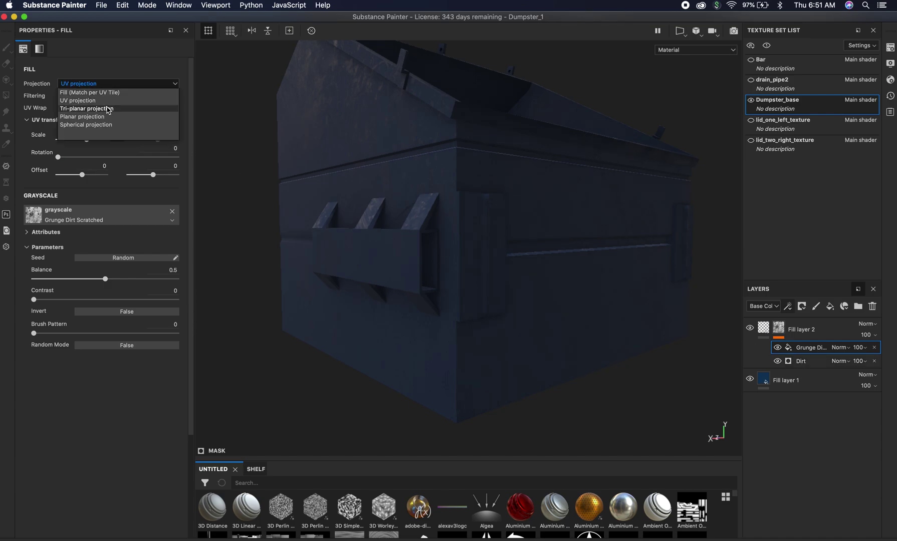
click(109, 108)
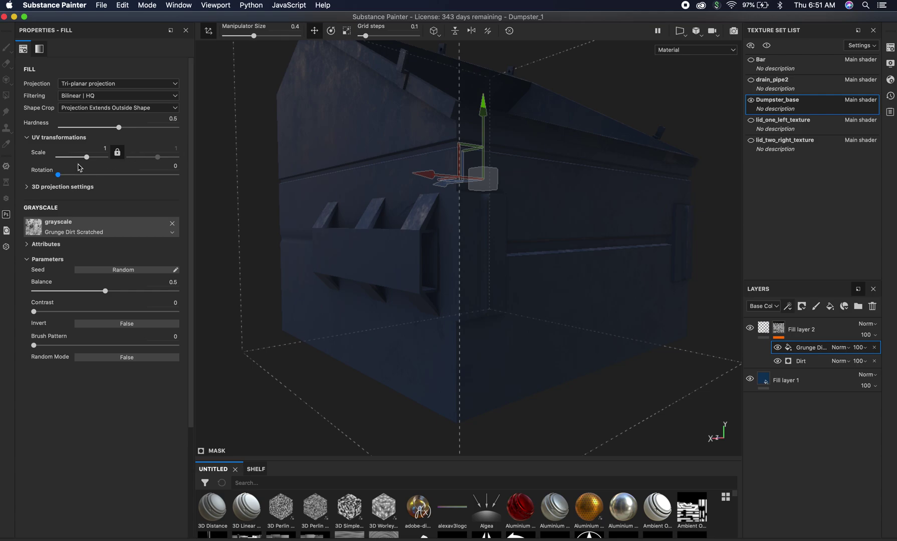
mouse_move(93, 158)
mouse_down()
mouse_move(102, 159)
mouse_move(90, 161)
mouse_up()
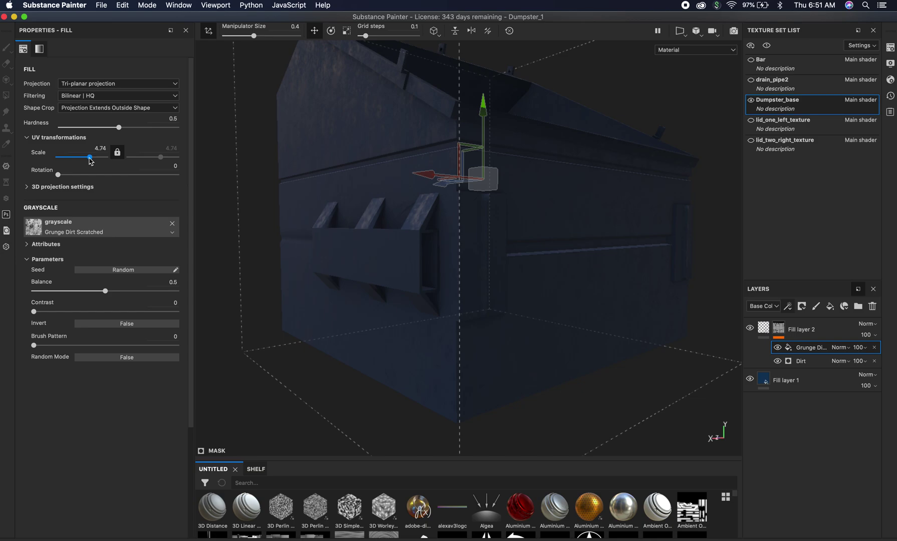
mouse_move(101, 129)
mouse_down()
mouse_move(92, 128)
mouse_move(110, 128)
mouse_up()
Raise the Grunge Amount of the Dirt generator in the mask of Fill layer 2.
click(812, 363)
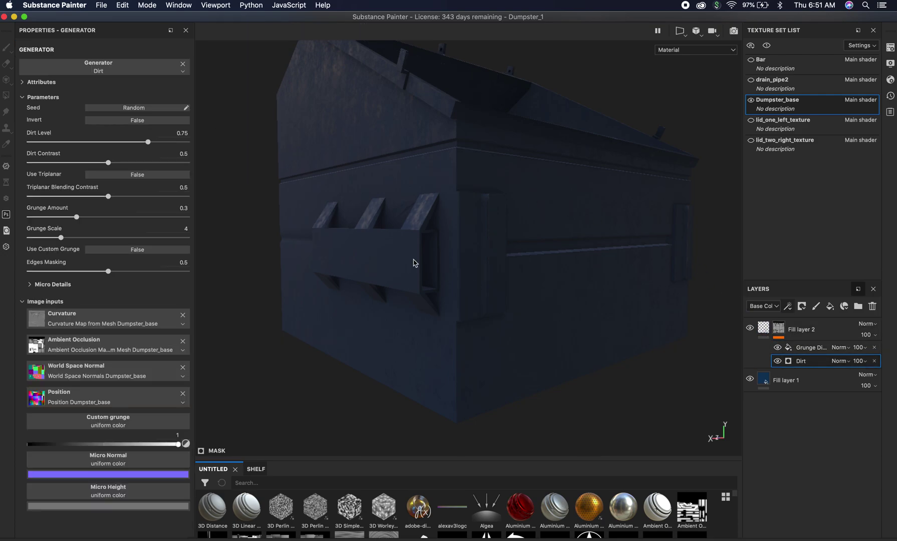
drag(100, 218, 92, 218)
Try the Lighten (Max) blend mode on the grunge fill and compare the surface with the fill shown and hidden.
click(812, 349)
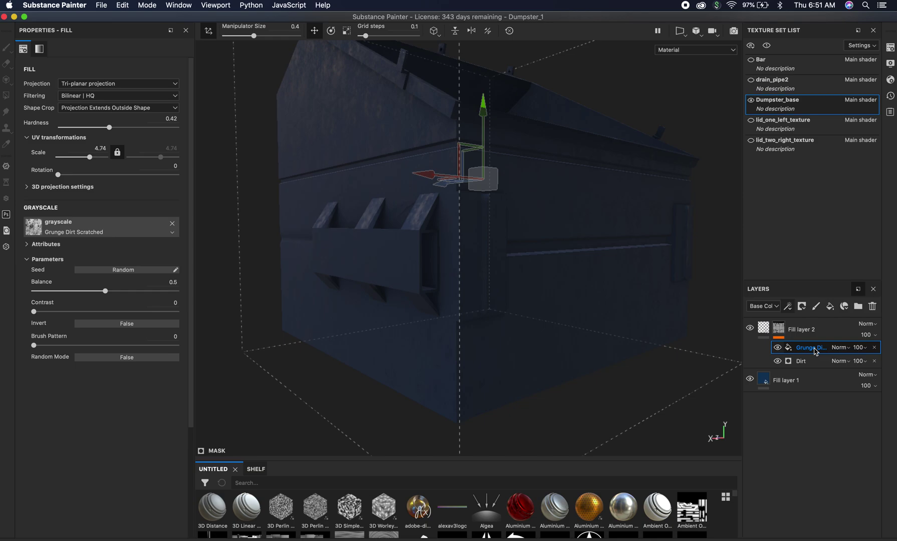
click(841, 348)
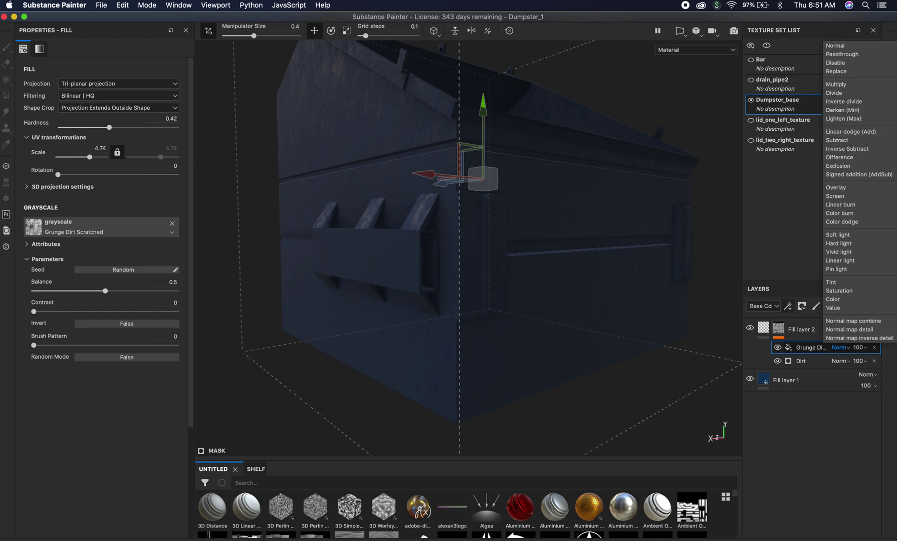
click(867, 119)
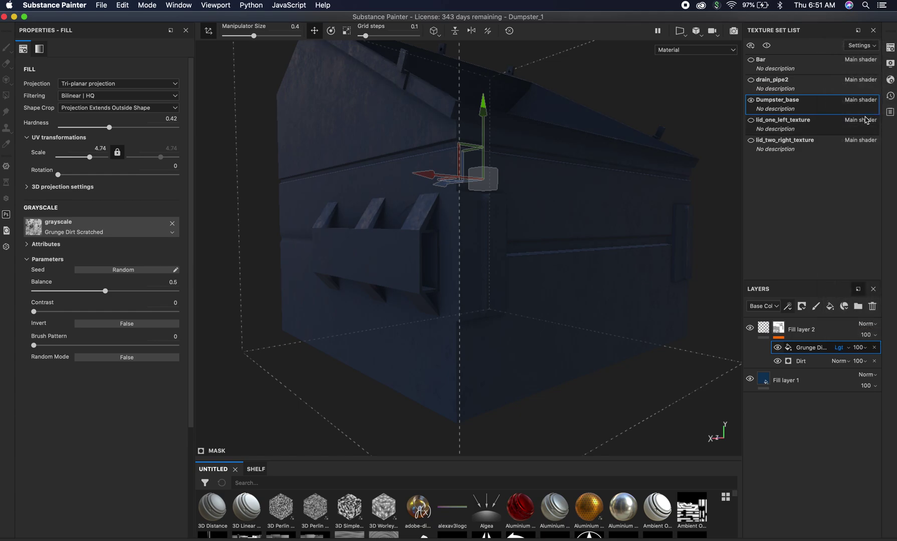
click(778, 348)
click(778, 348)
click(778, 347)
click(779, 348)
click(778, 348)
click(778, 348)
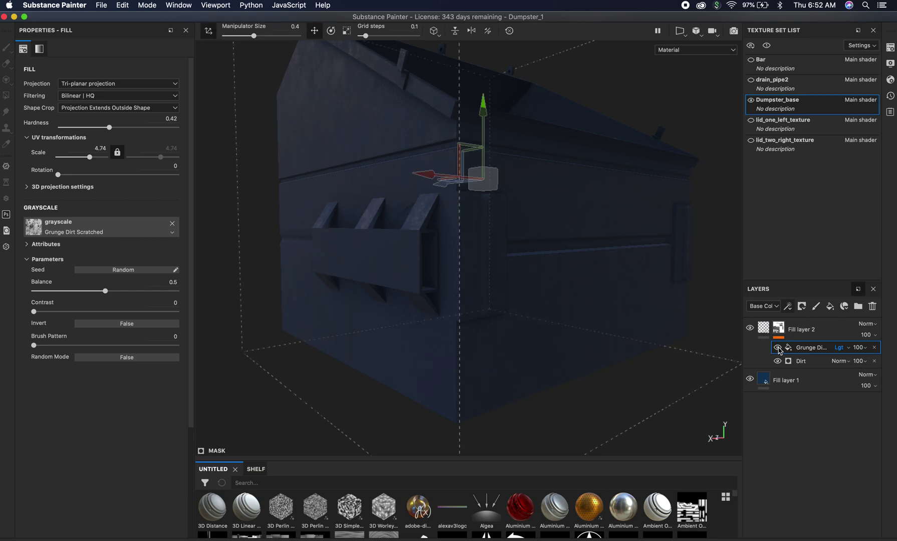
Set the grunge fill's blend mode to Darken (Min) and compare the surface with the fill shown and hidden, leaving it shown.
click(848, 348)
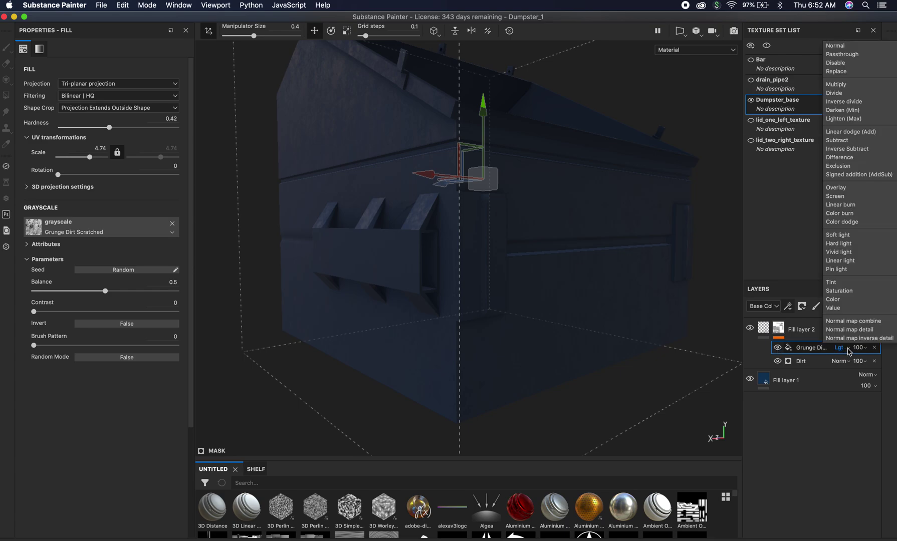
click(863, 111)
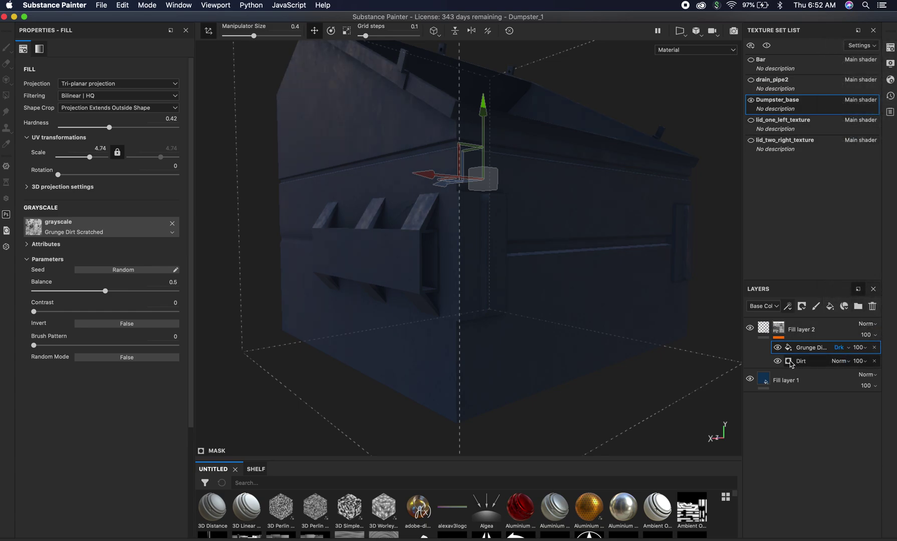
click(777, 348)
click(778, 348)
click(778, 348)
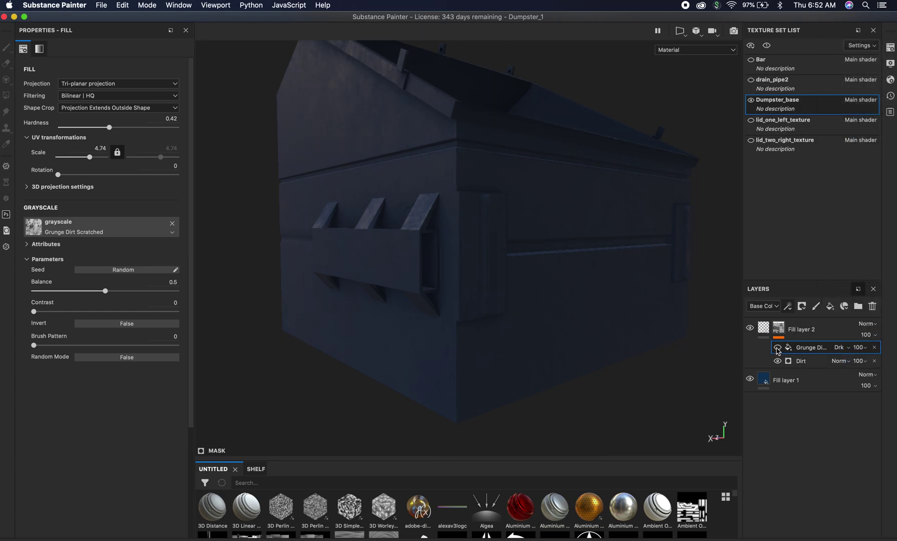
click(778, 348)
click(777, 349)
click(778, 348)
click(778, 348)
click(778, 349)
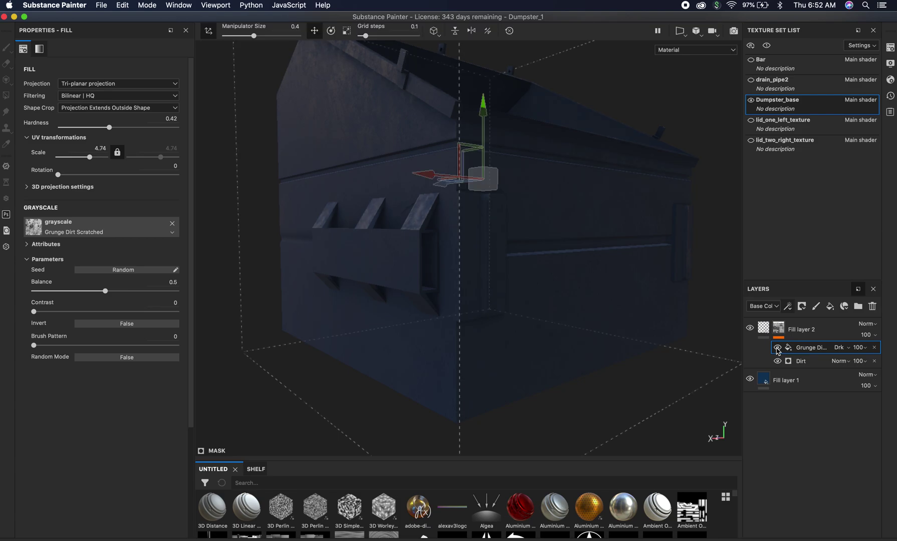
Preview the mask of Fill layer 2 on its own on the dumpster, and return to the material view.
click(774, 326)
click(779, 329)
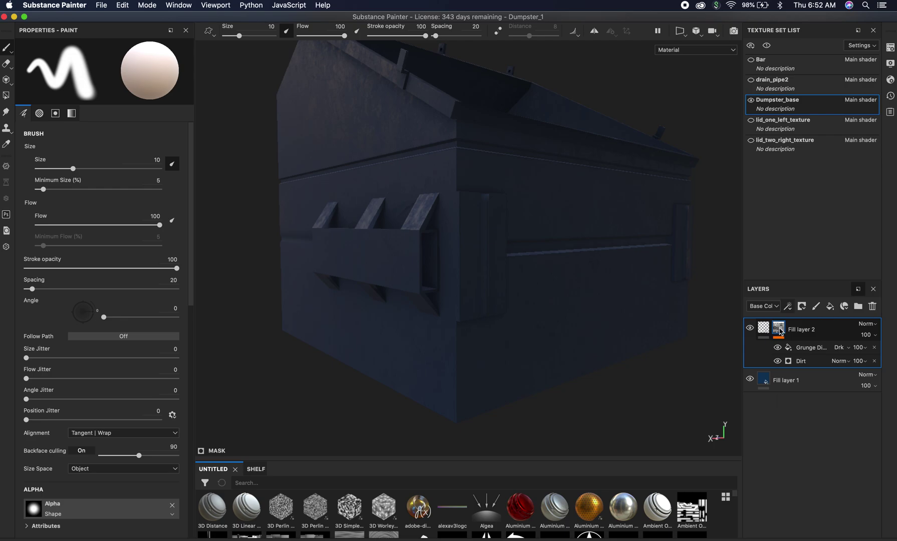
mouse_move(780, 331)
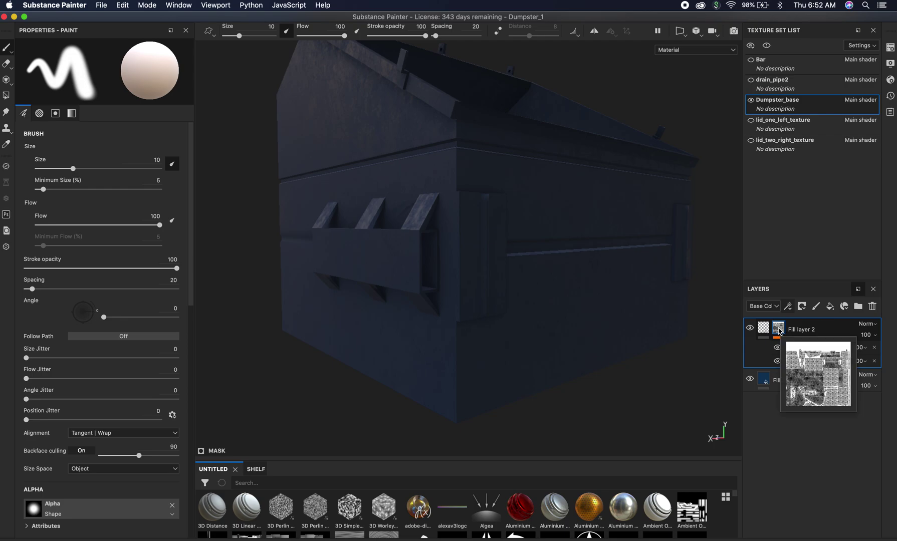
alt+click(779, 329)
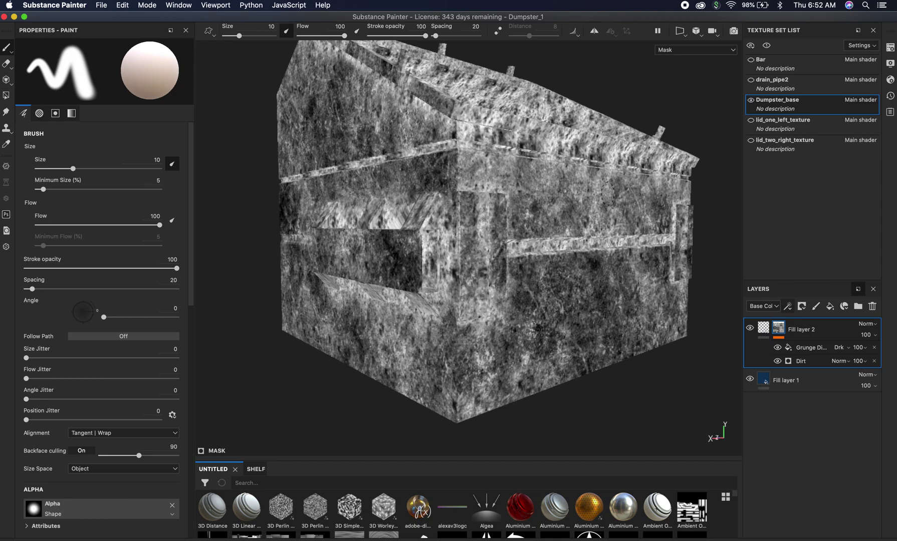
key(m)
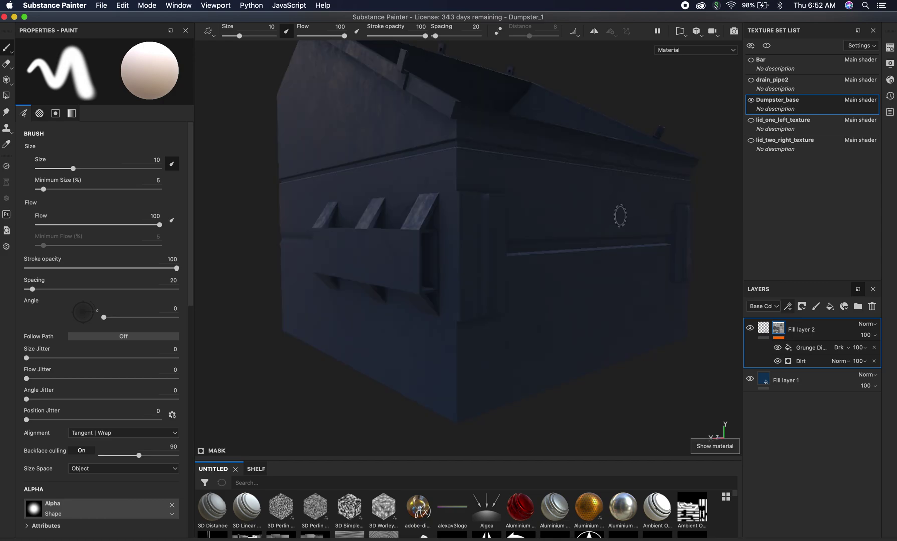
Examine the dumpster's surface under different lighting angles and compare it with the reference photo IMG_5231.jpg in Preview.
shift+right_drag(617, 207, 597, 217)
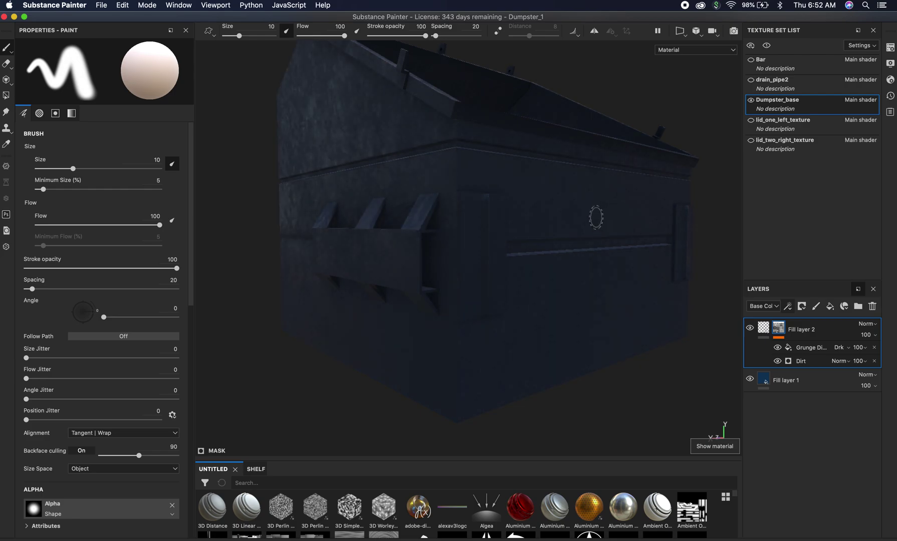
alt+drag(541, 212, 555, 264)
alt+middle_drag(555, 264, 690, 230)
mouse_move(571, 241)
alt+mouse_down()
mouse_move(592, 144)
mouse_move(557, 198)
mouse_move(559, 246)
mouse_move(460, 245)
alt+mouse_up()
alt+drag(534, 207, 463, 251)
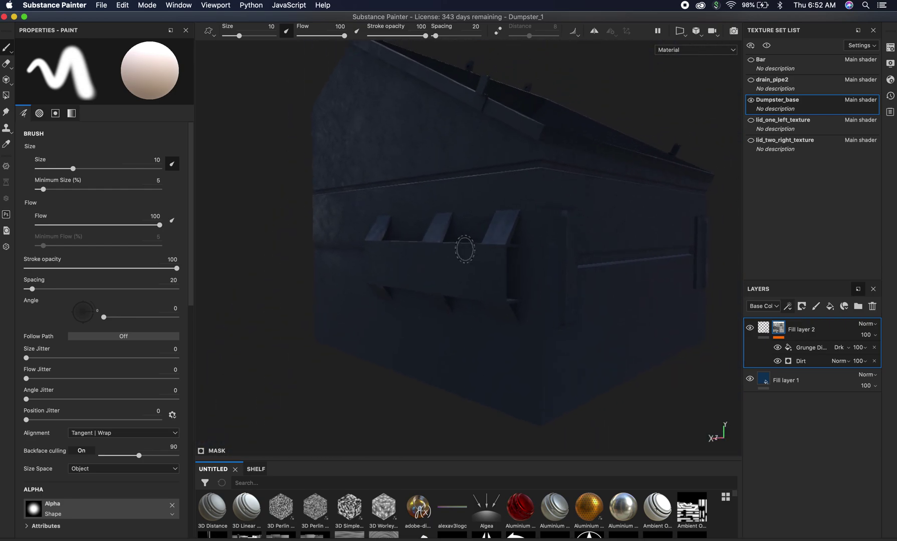
key(super+Tab)
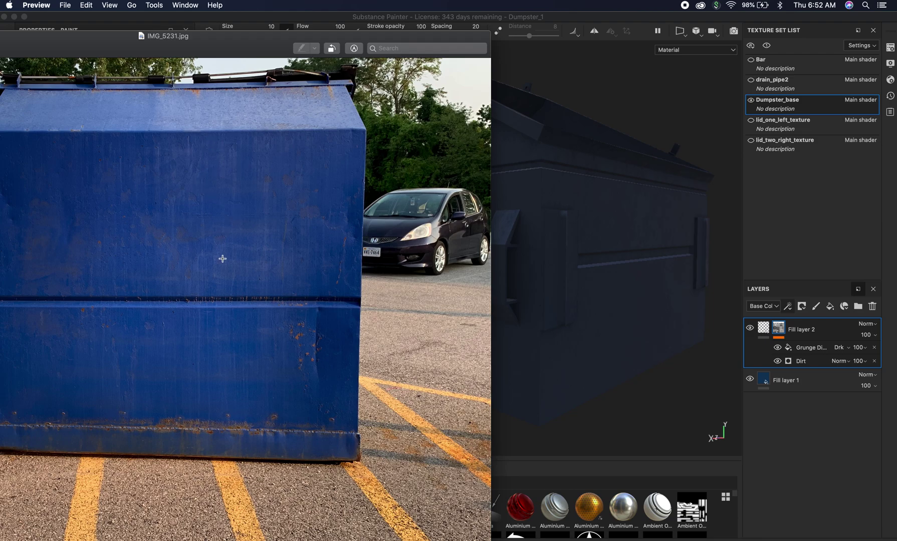
key(super+Tab)
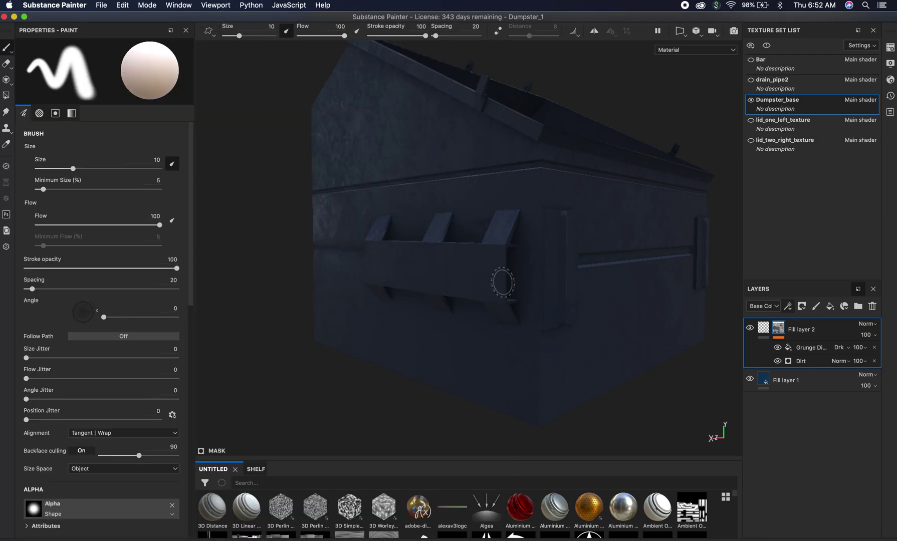
Set the Dirt generator's Dirt Level to 0.73, Dirt Contrast to 0.58 and Grunge Scale to 6, and check the surface under rotated lighting.
click(801, 362)
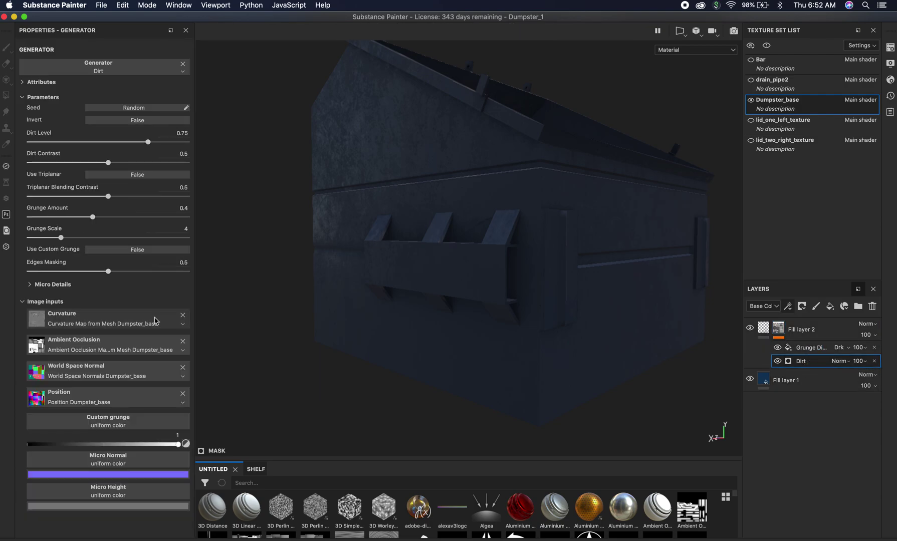
drag(69, 238, 83, 239)
drag(109, 163, 143, 153)
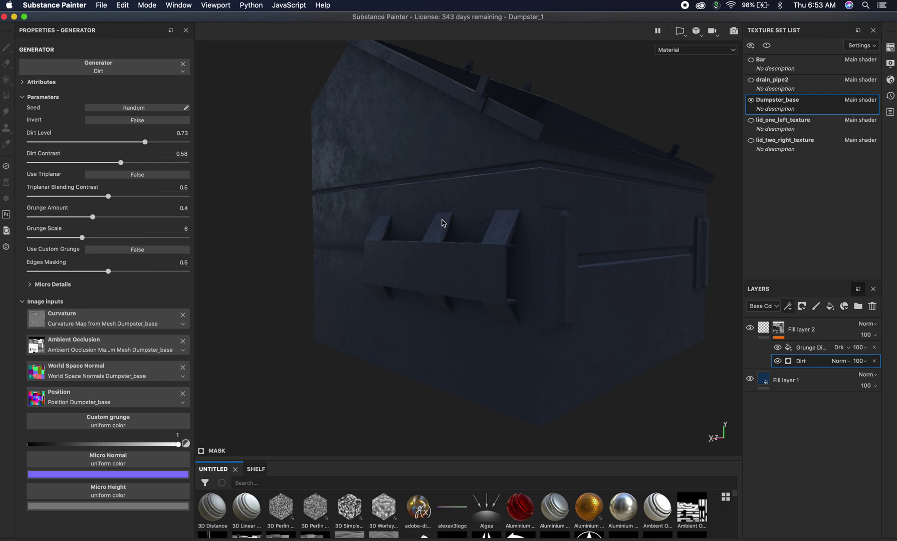
shift+right_drag(483, 240, 484, 270)
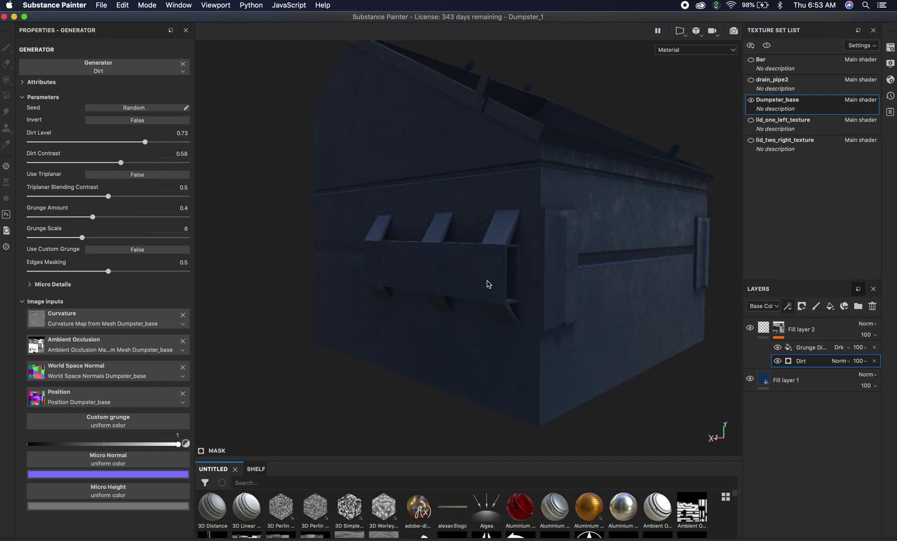
alt+drag(447, 282, 639, 244)
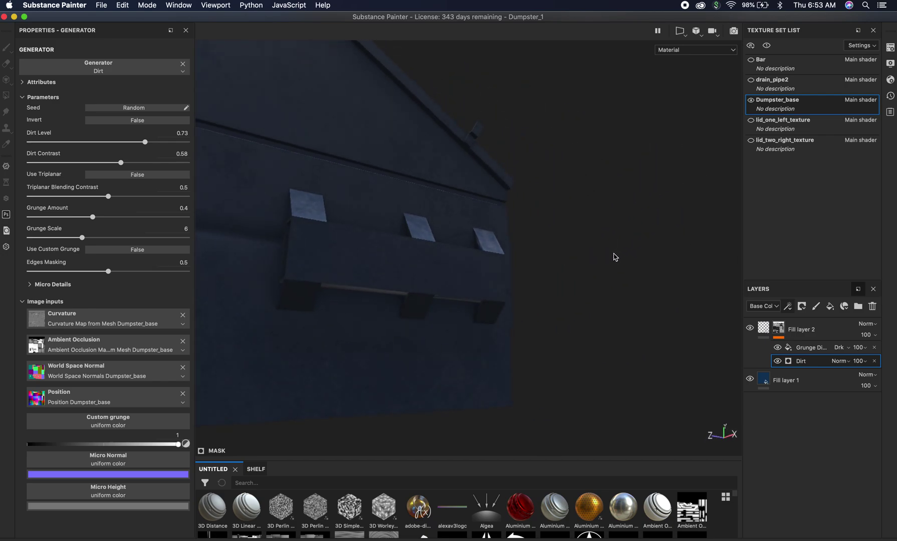
shift+right_drag(611, 257, 593, 253)
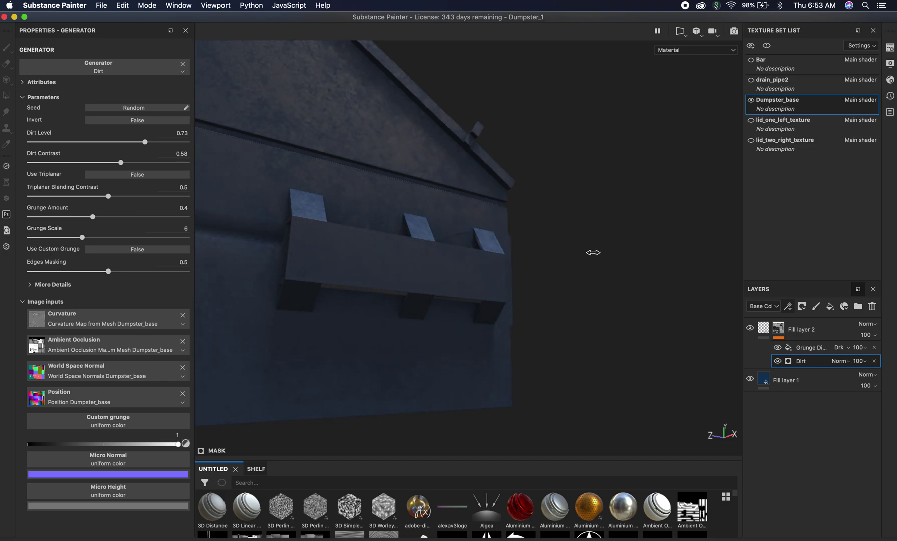
alt+drag(586, 261, 419, 259)
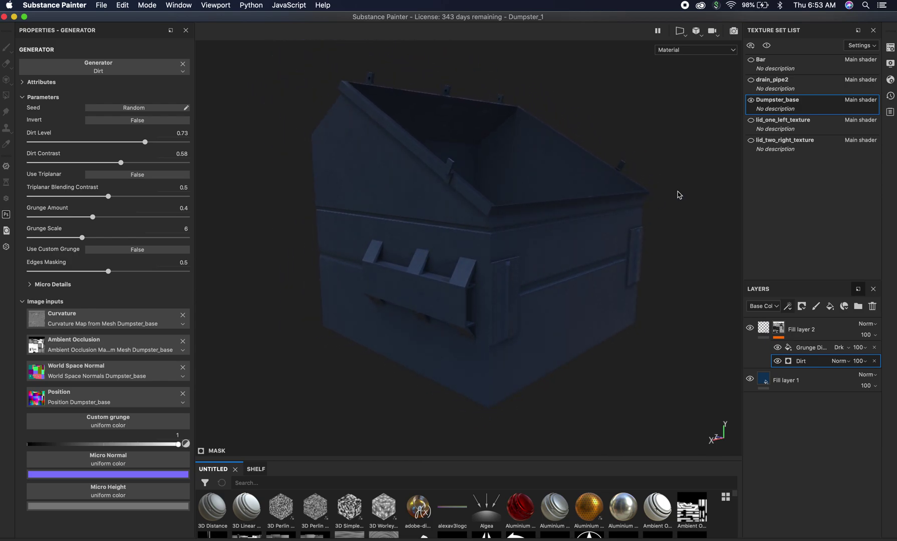
Hide the Dumpster_base texture set and show drain_pipe2, Bar and lid_two_right_texture to view these parts separately.
click(751, 101)
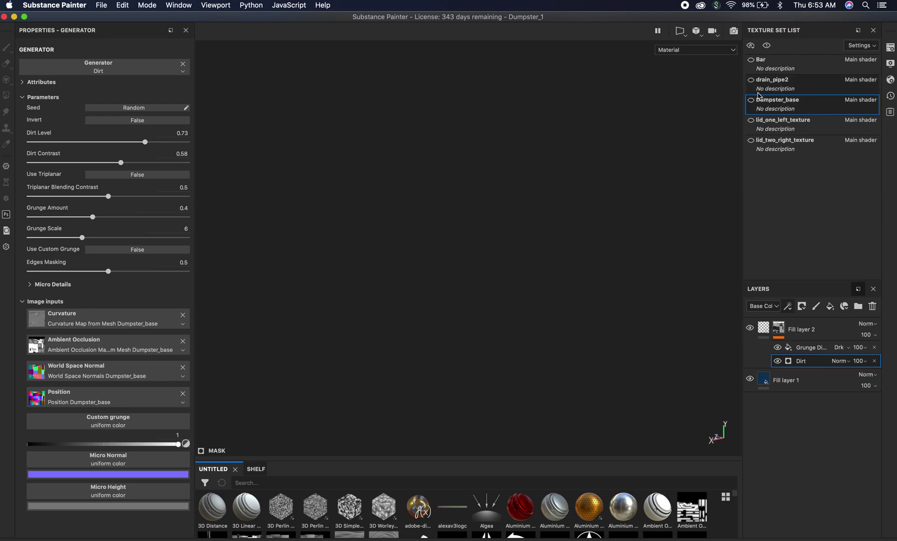
click(755, 85)
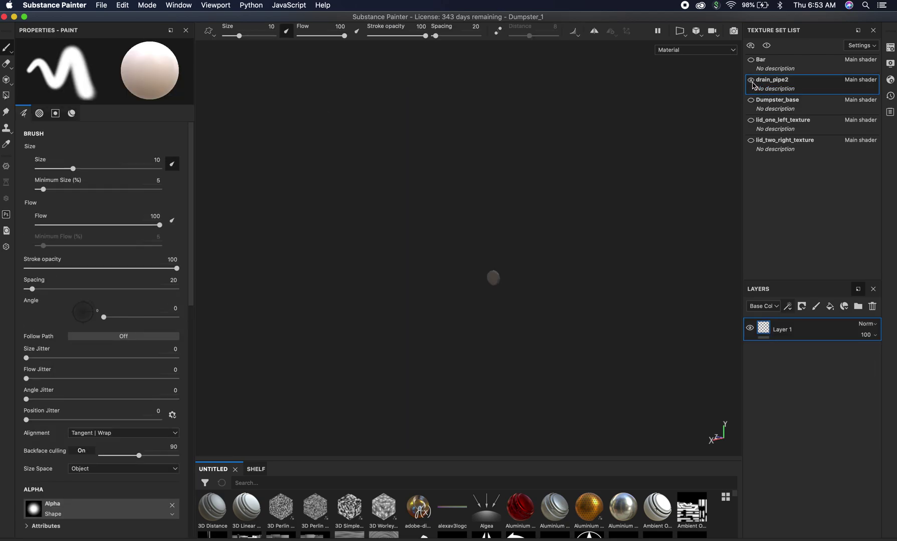
click(750, 59)
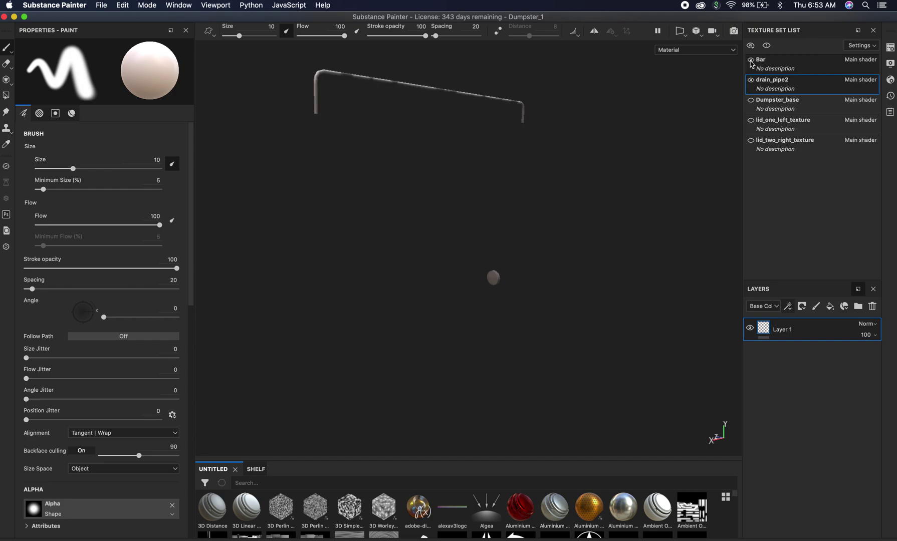
click(751, 141)
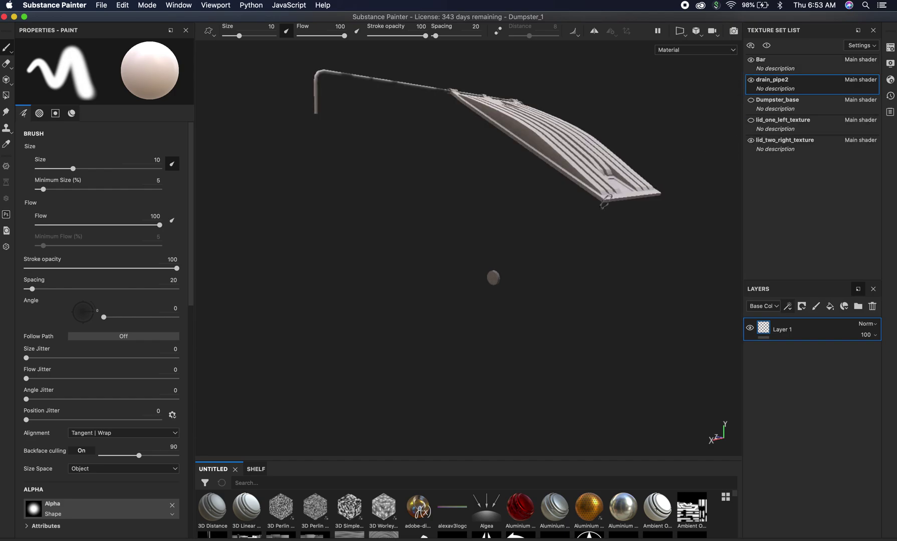
alt+drag(493, 278, 340, 235)
alt+middle_drag(449, 292, 402, 213)
alt+right_drag(403, 213, 507, 206)
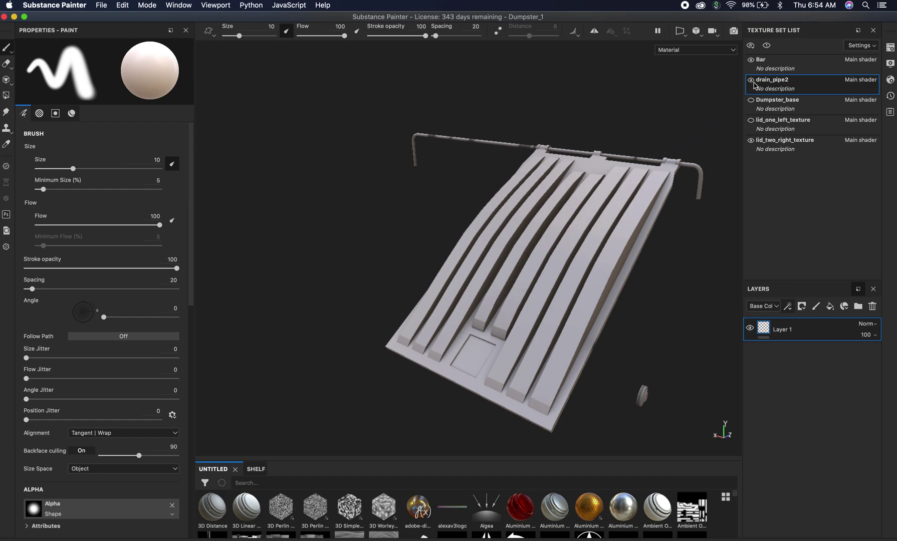
Hide the Bar texture set and switch between the layer stacks of Bar and drain_pipe2, ending on drain_pipe2.
click(751, 60)
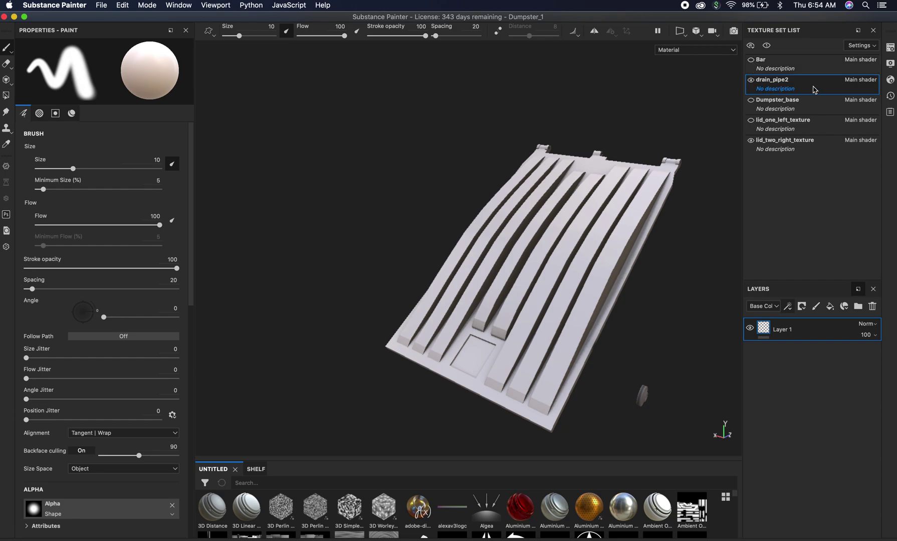
click(814, 69)
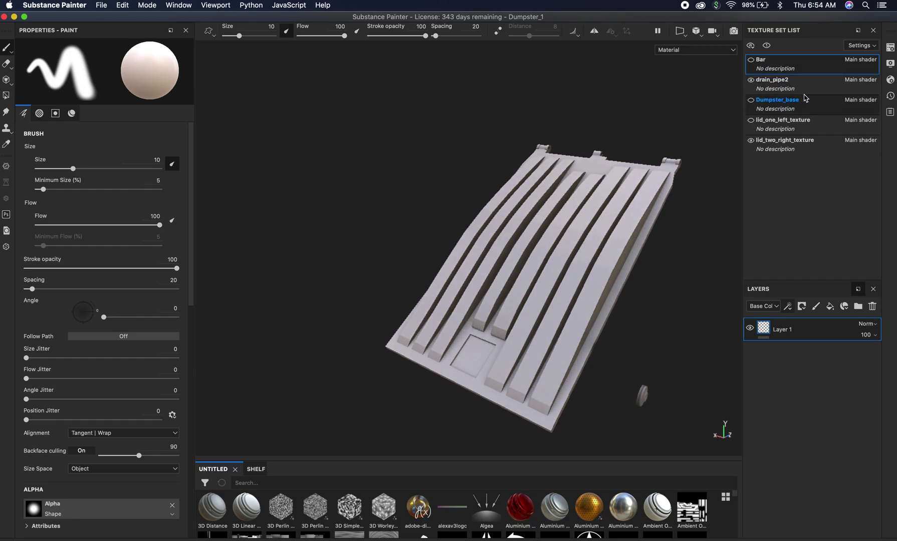
click(821, 86)
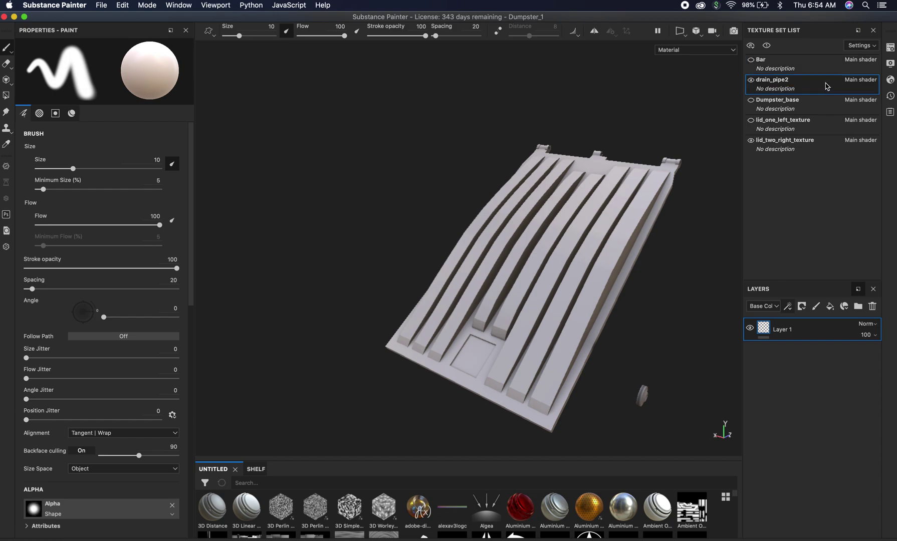
click(799, 68)
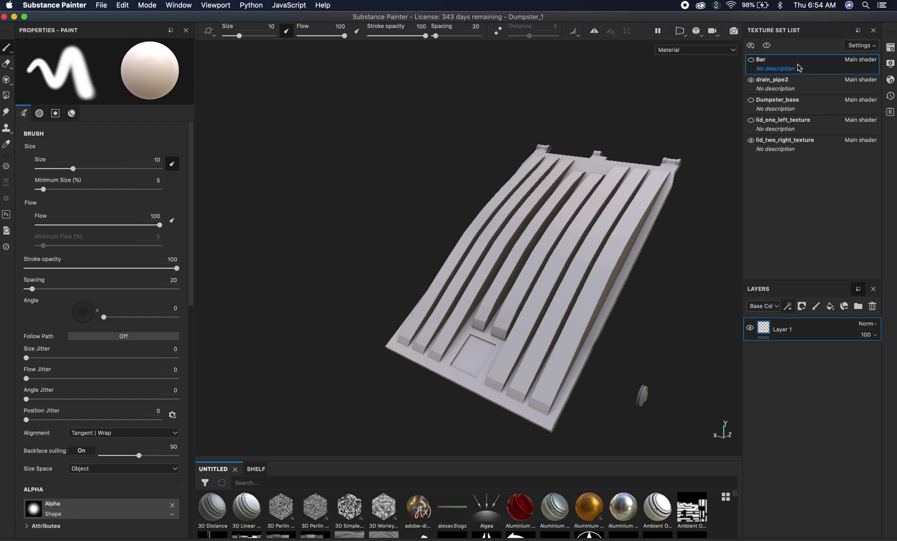
click(821, 82)
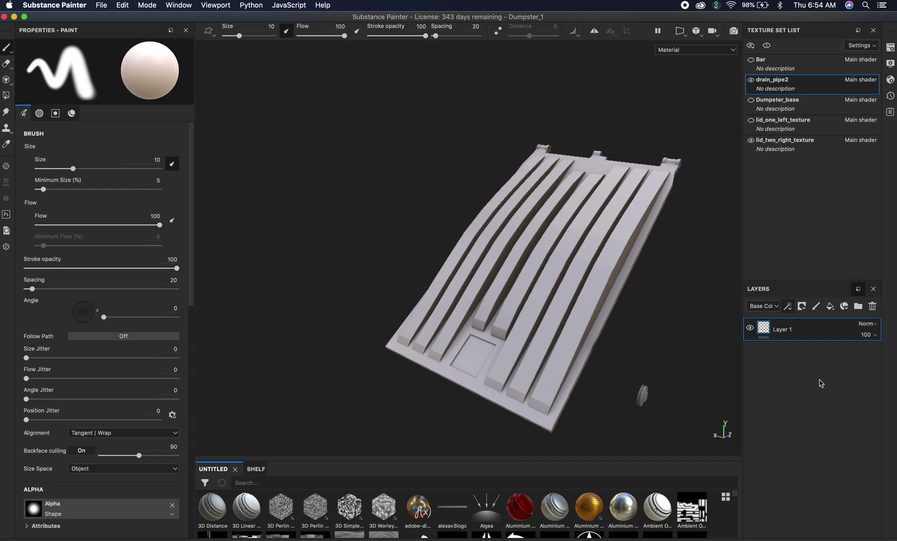
Hide drain_pipe2, show Dumpster_base again alongside lid_two_right_texture, and check the dumpster's surface under rotated lighting.
click(771, 147)
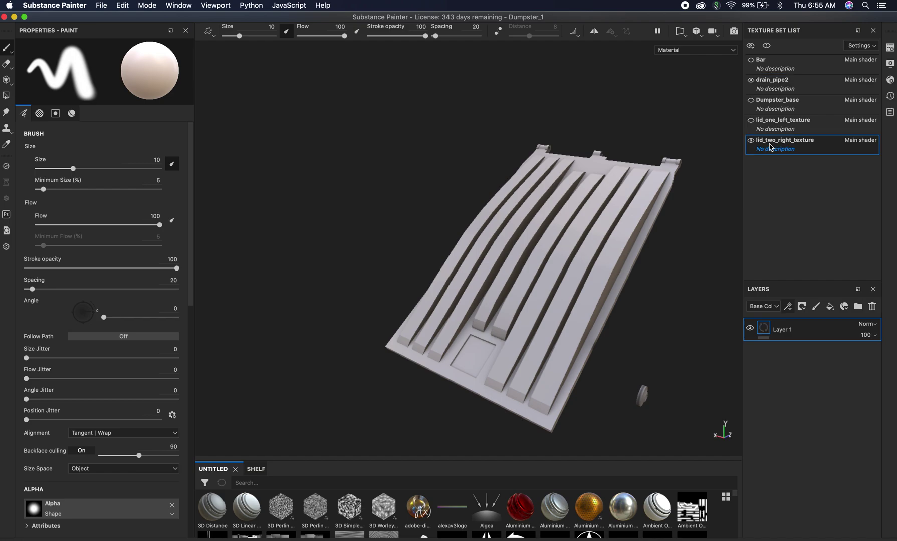
click(751, 80)
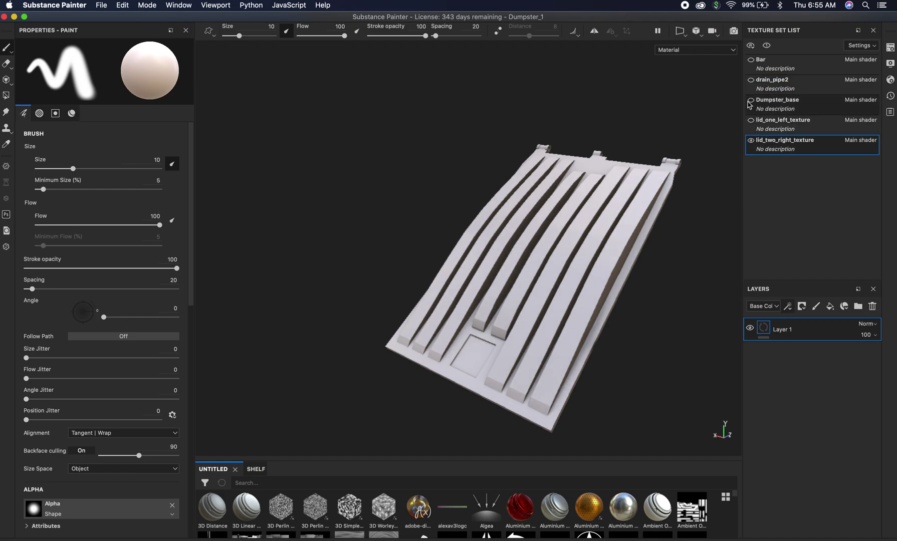
click(751, 104)
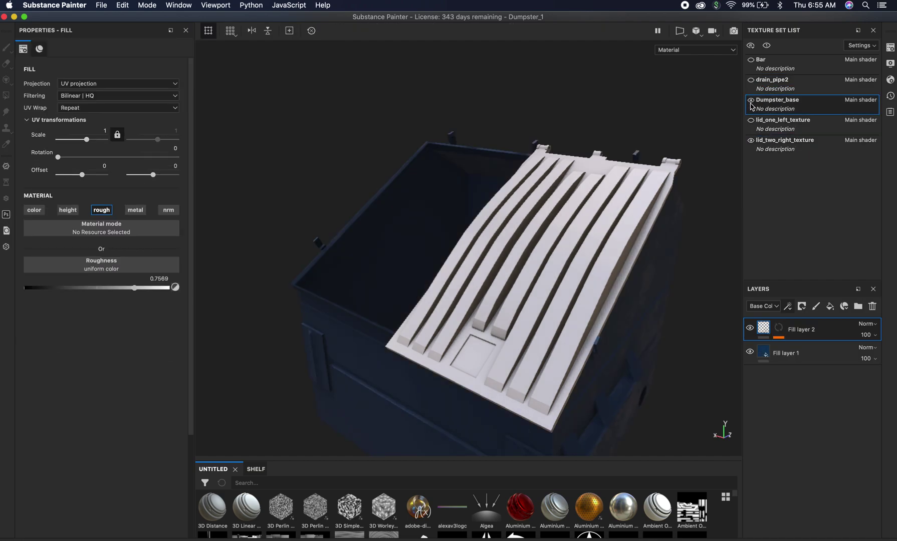
alt+drag(349, 288, 399, 255)
alt+right_drag(399, 254, 669, 303)
shift+right_drag(563, 305, 519, 304)
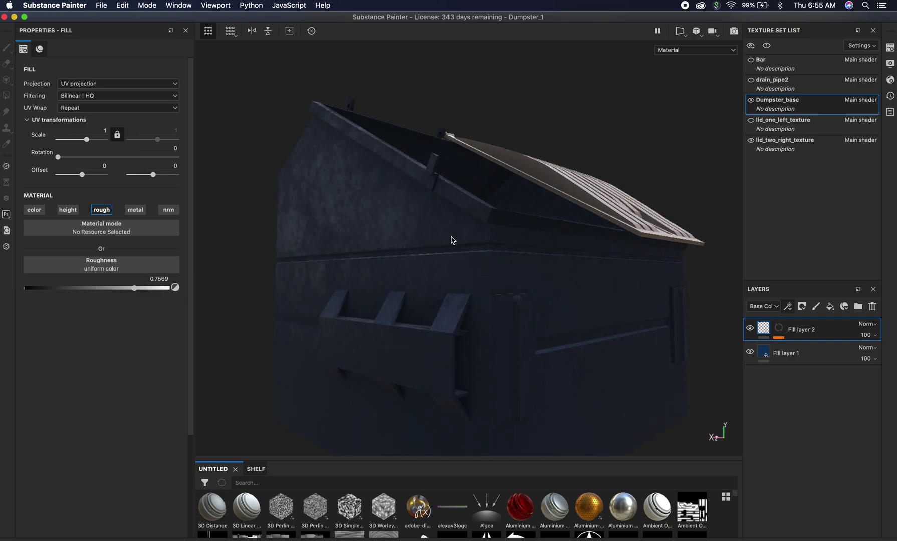